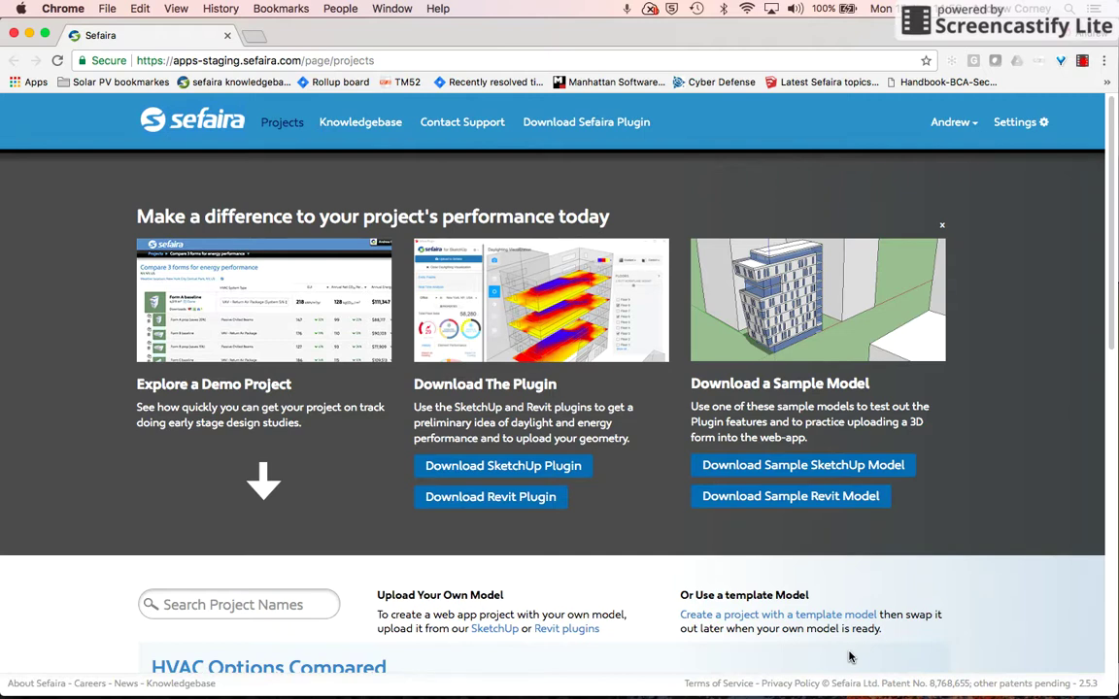
Switch to SketchUp and examine the Sefaira plugin's building type options and HVAC type explanation in the model properties.
key("super+Tab")
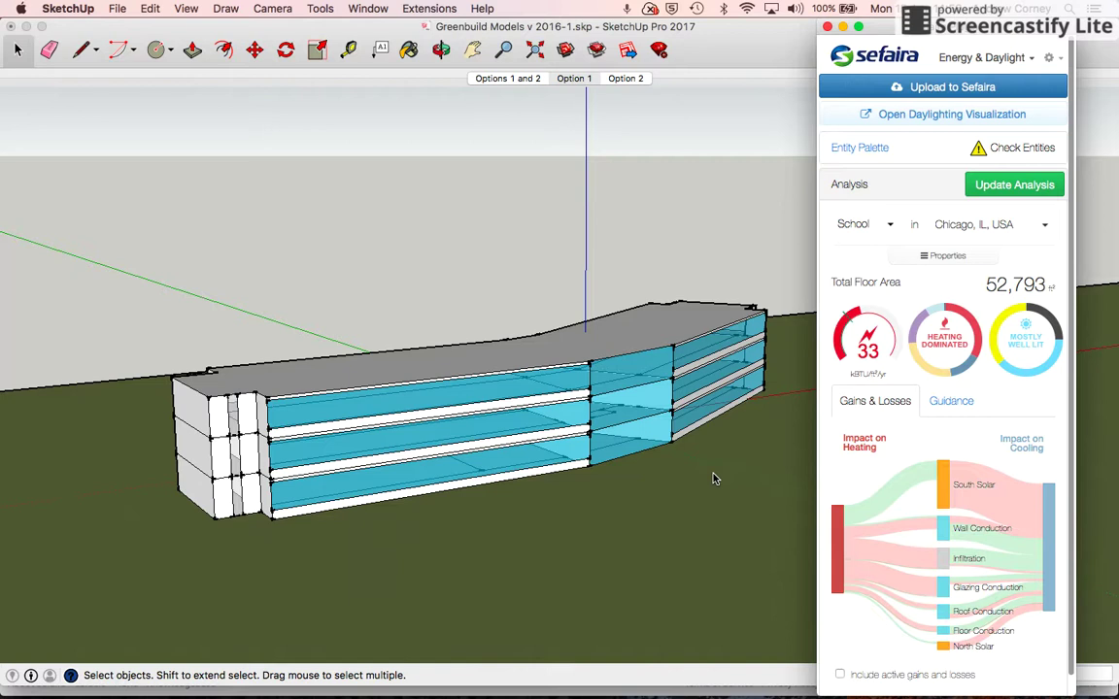
left_click(944, 257)
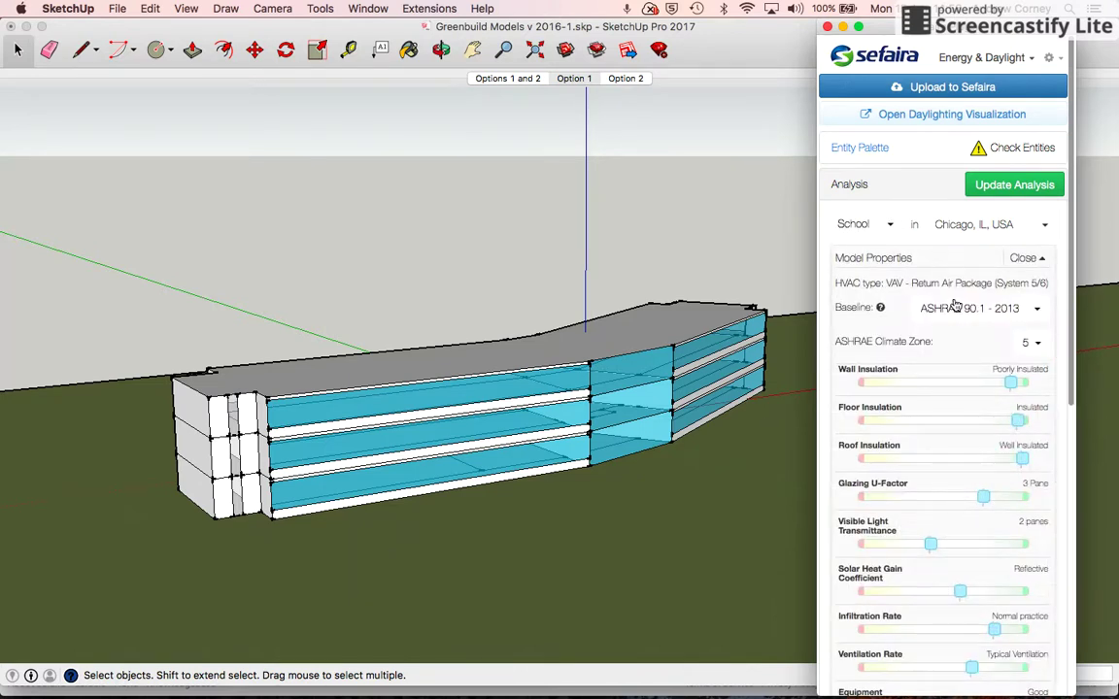
left_click(893, 229)
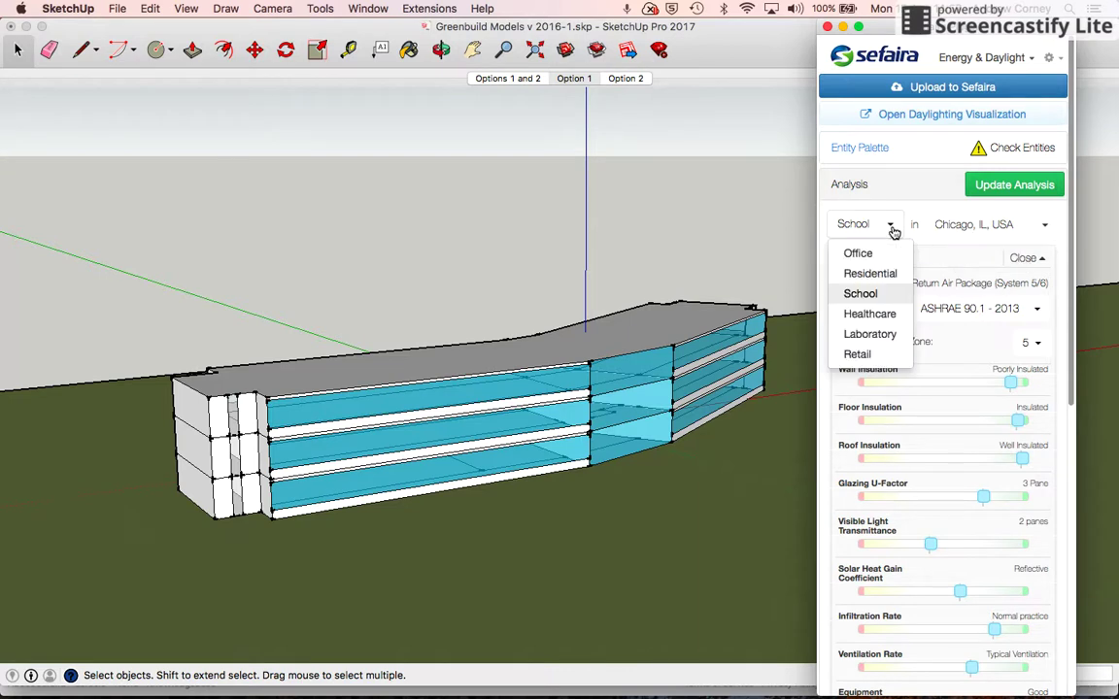
left_click(892, 229)
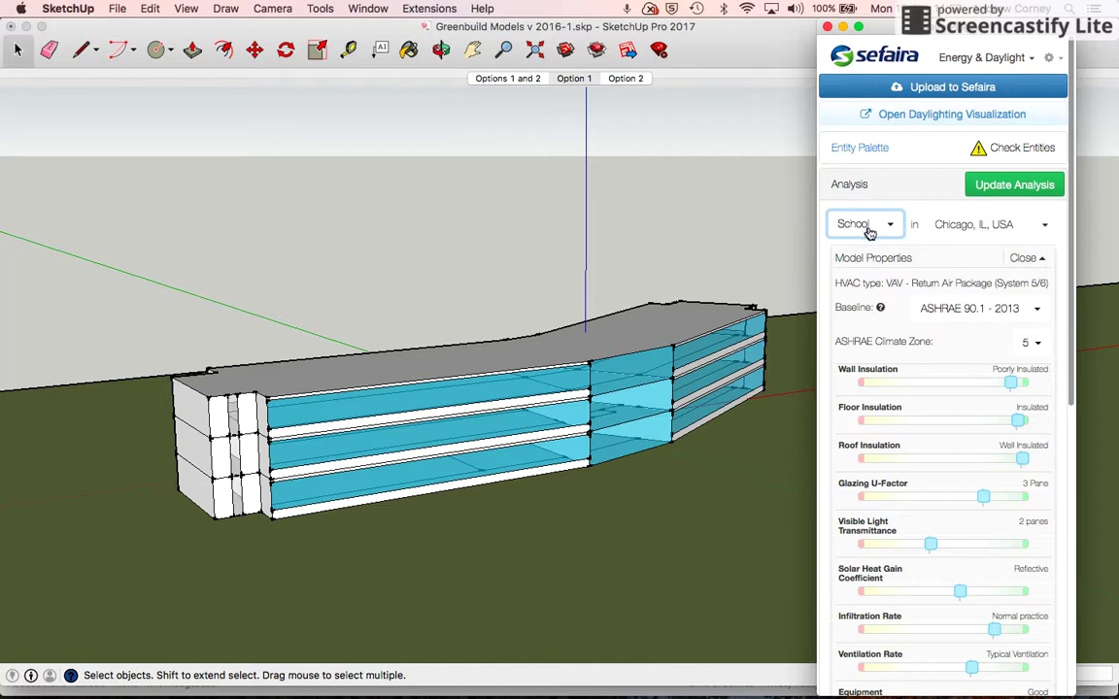
mouse_move(882, 288)
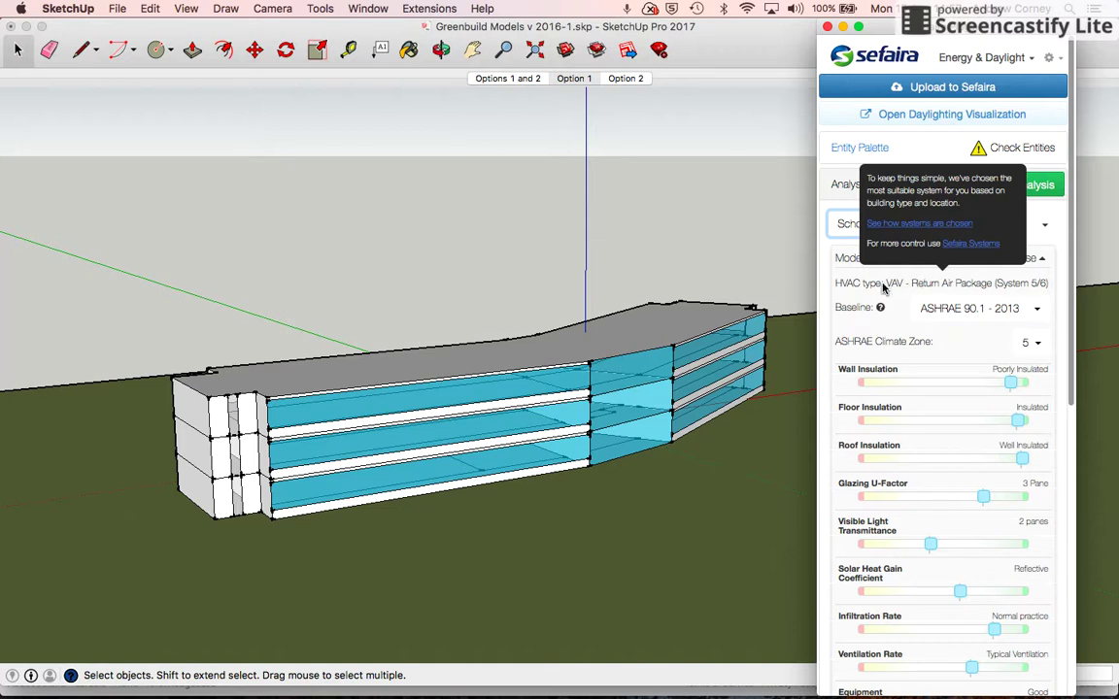
left_click(833, 250)
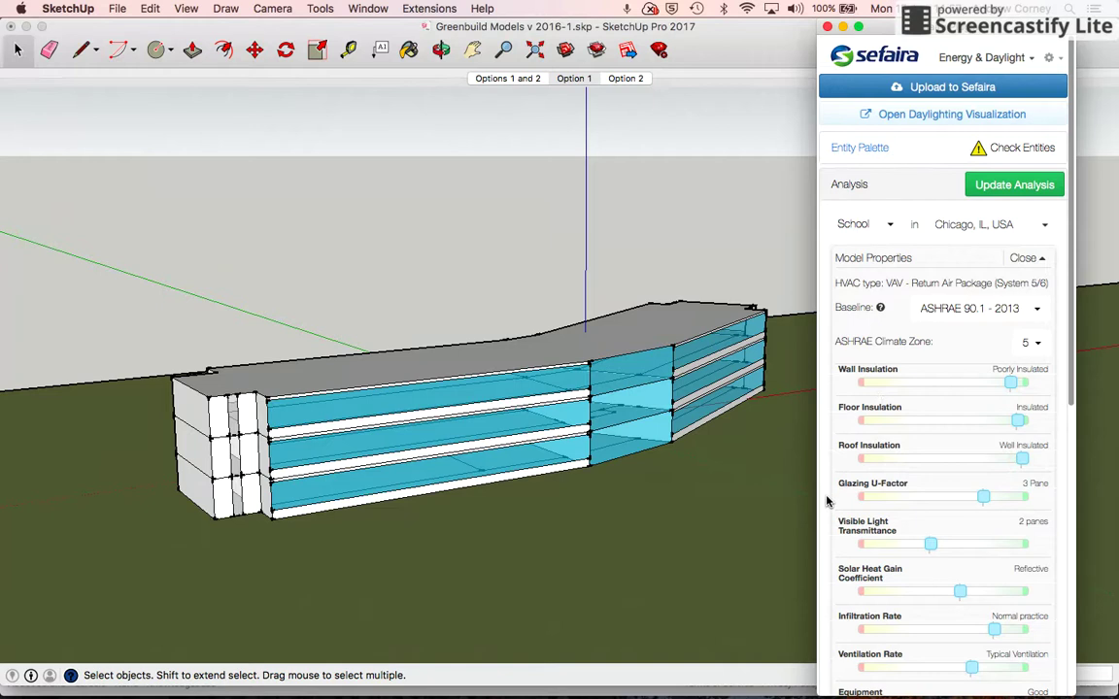
Review the plugin's available baseline standards and the envelope, ventilation, equipment and lighting properties.
scroll(848, 474, "down", 10)
scroll(830, 496, "up", 10)
scroll(842, 622, "down", 5)
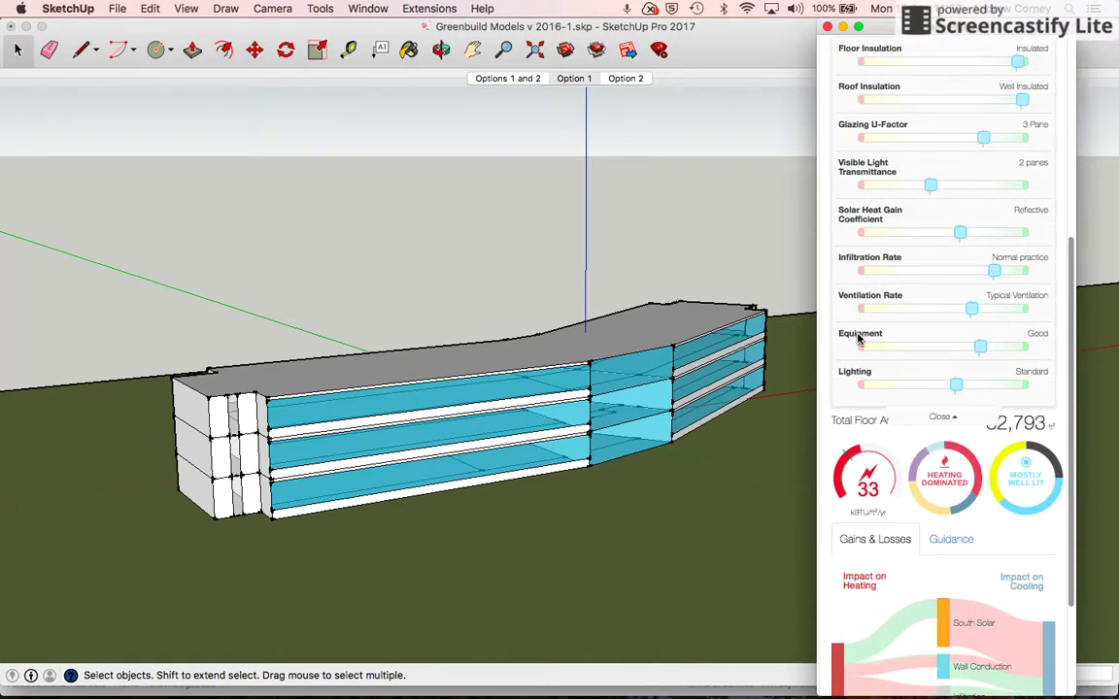
scroll(828, 335, "up", 5)
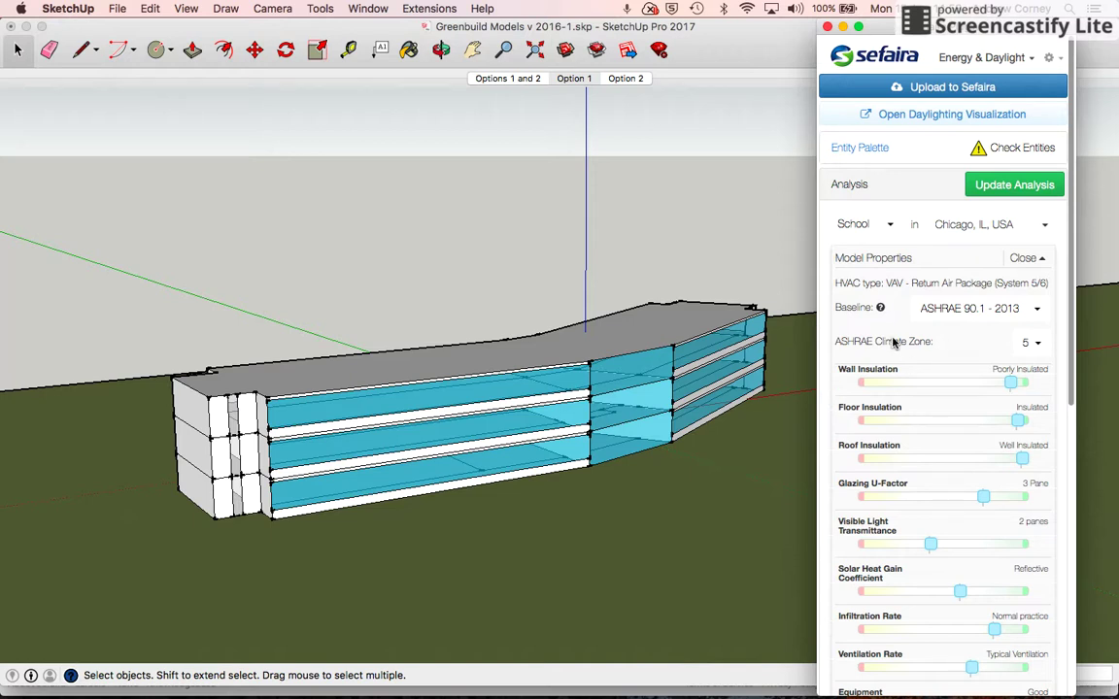
left_click(1020, 311)
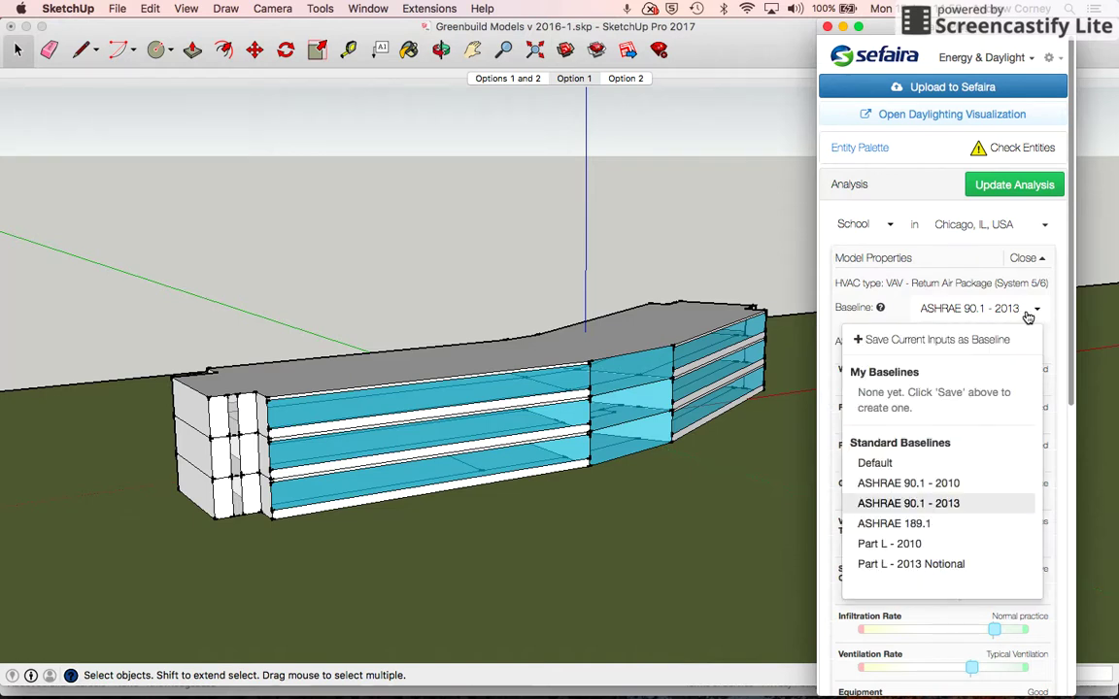
left_click(1027, 316)
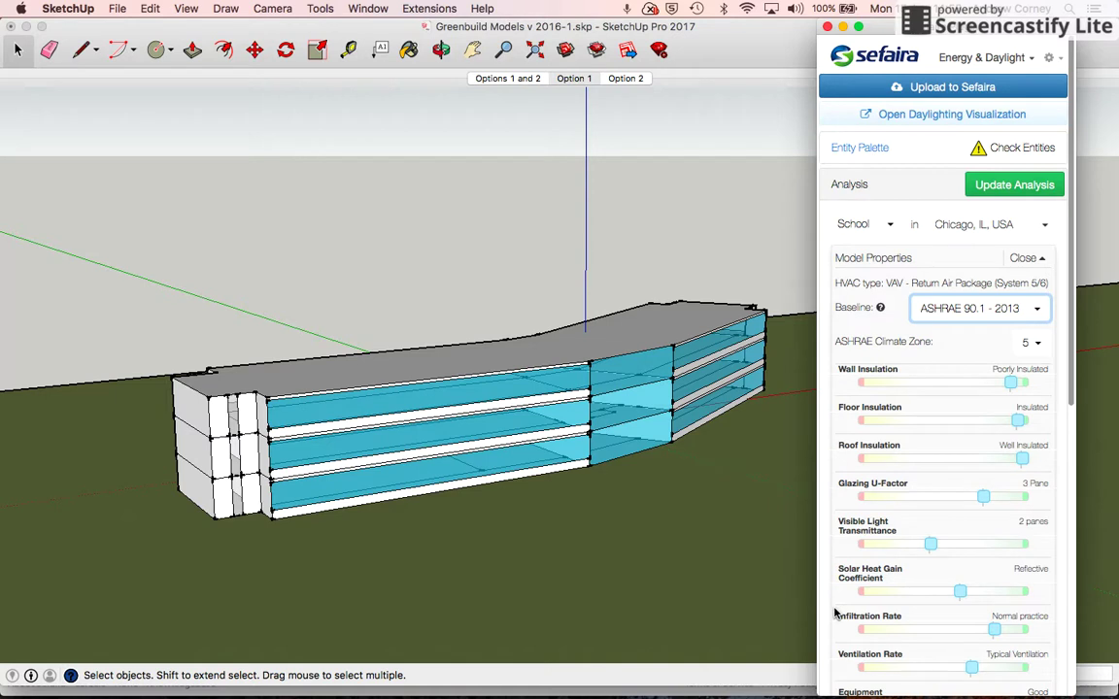
scroll(834, 613, "down", 5)
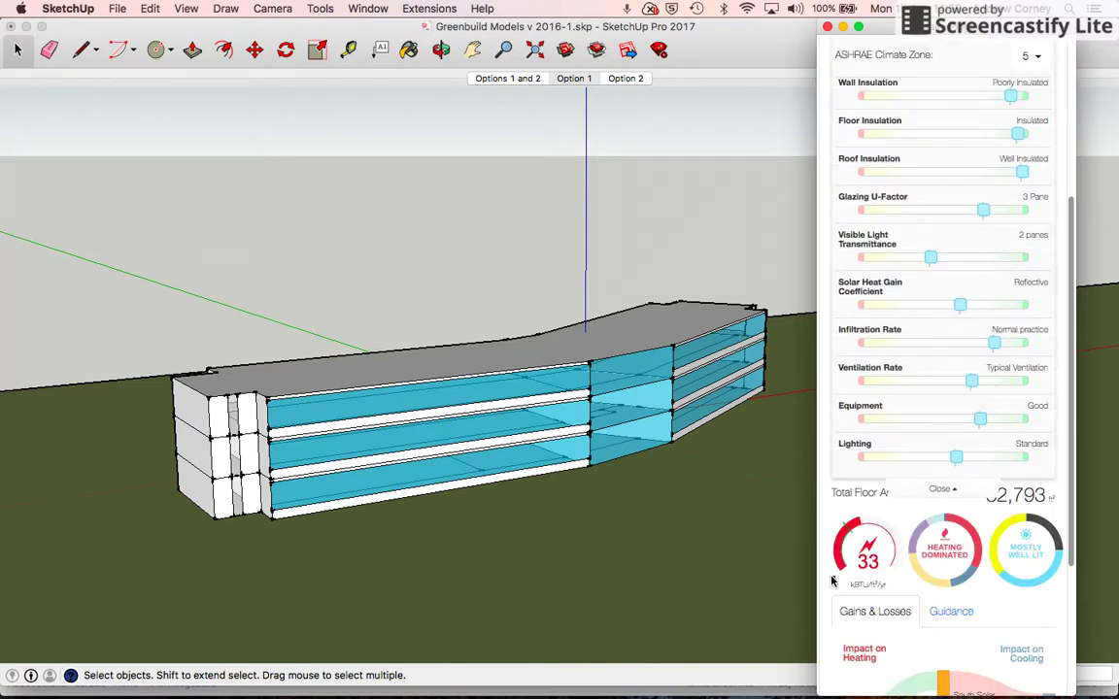
scroll(830, 497, "up", 5)
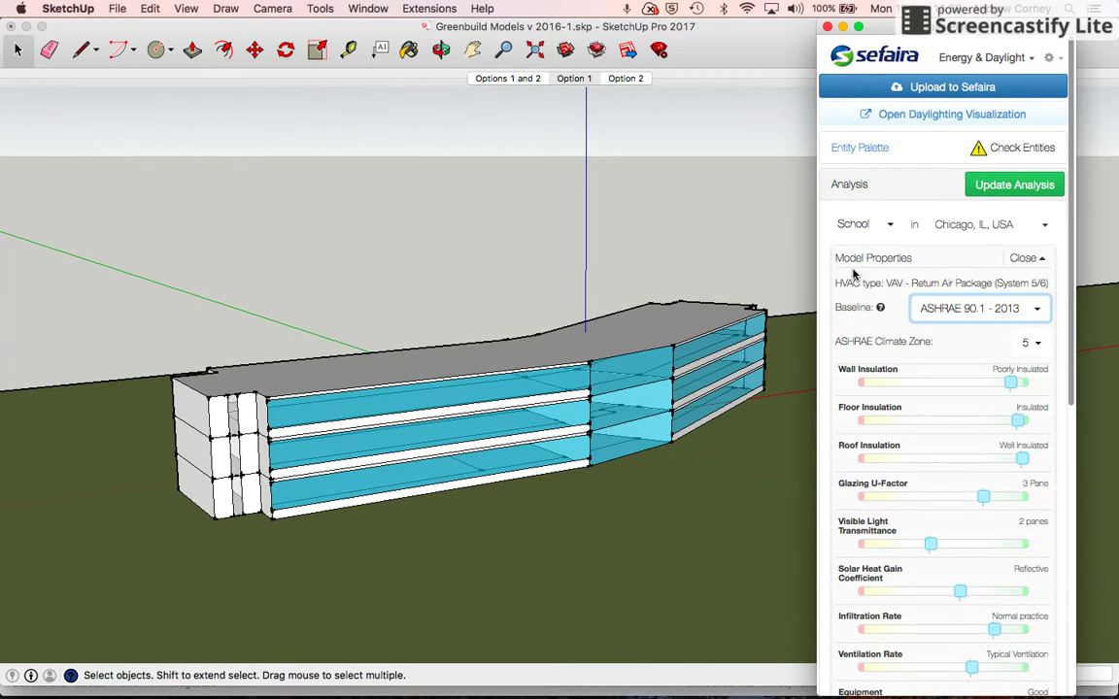
scroll(832, 444, "down", 10)
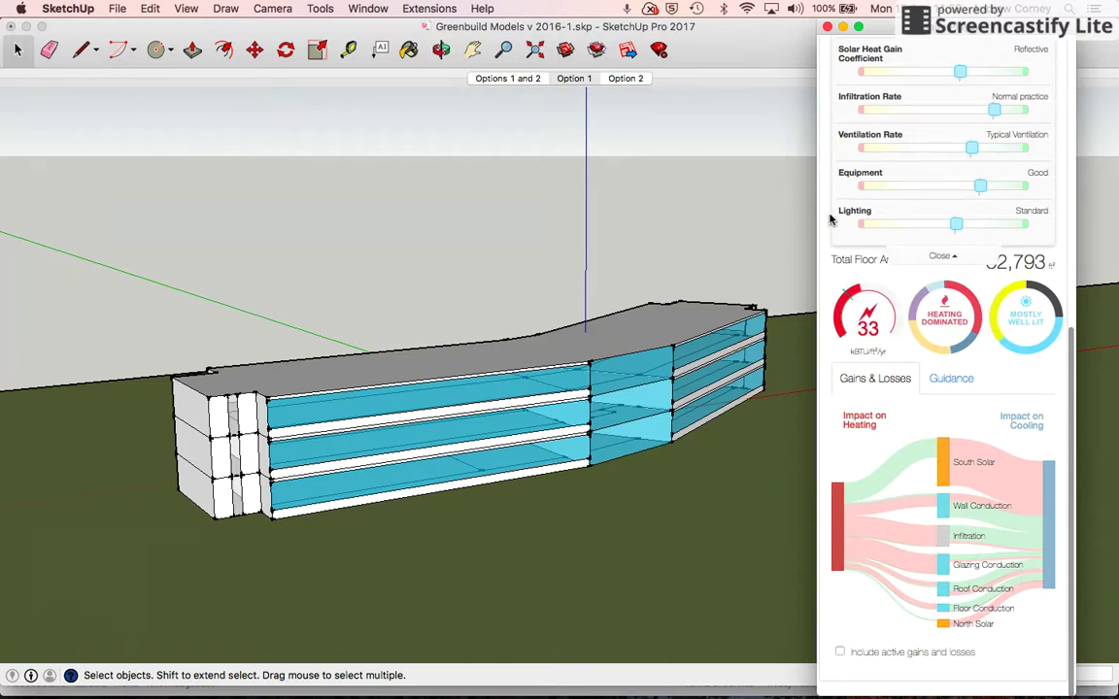
scroll(831, 223, "up", 10)
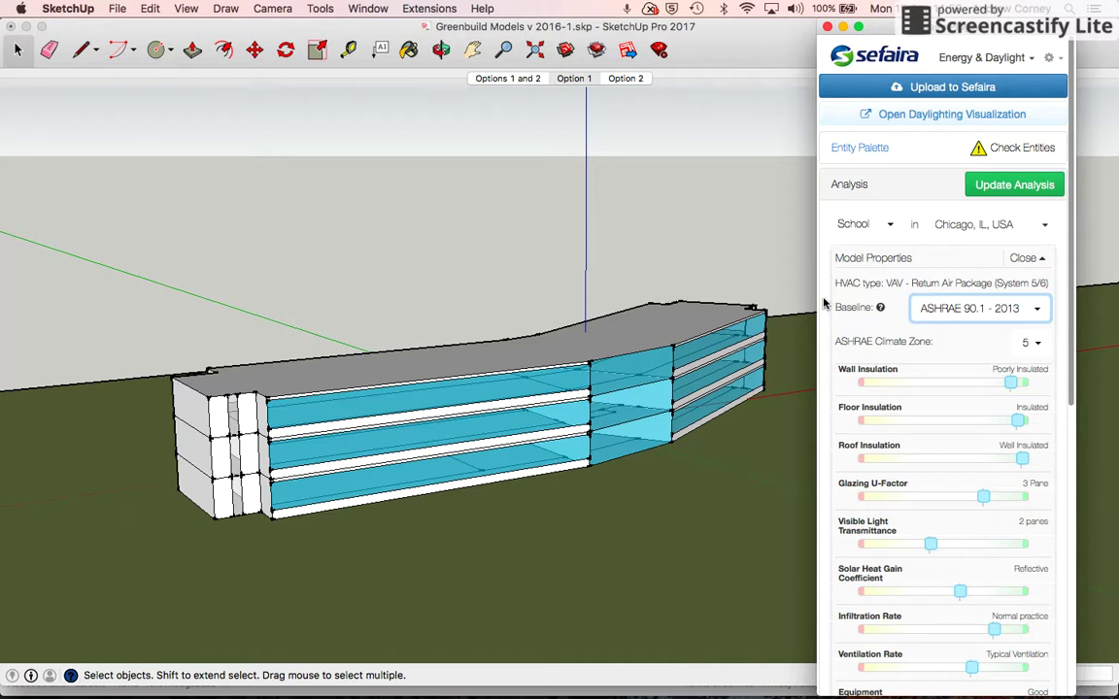
scroll(825, 338, "down", 2)
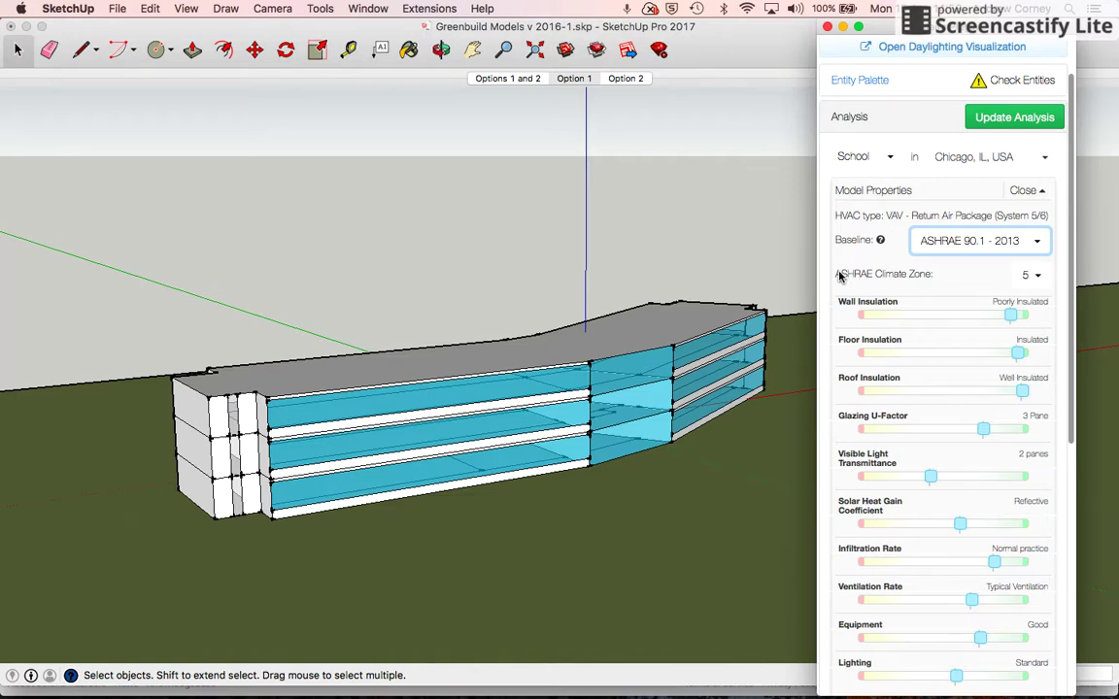
scroll(874, 313, "up", 3)
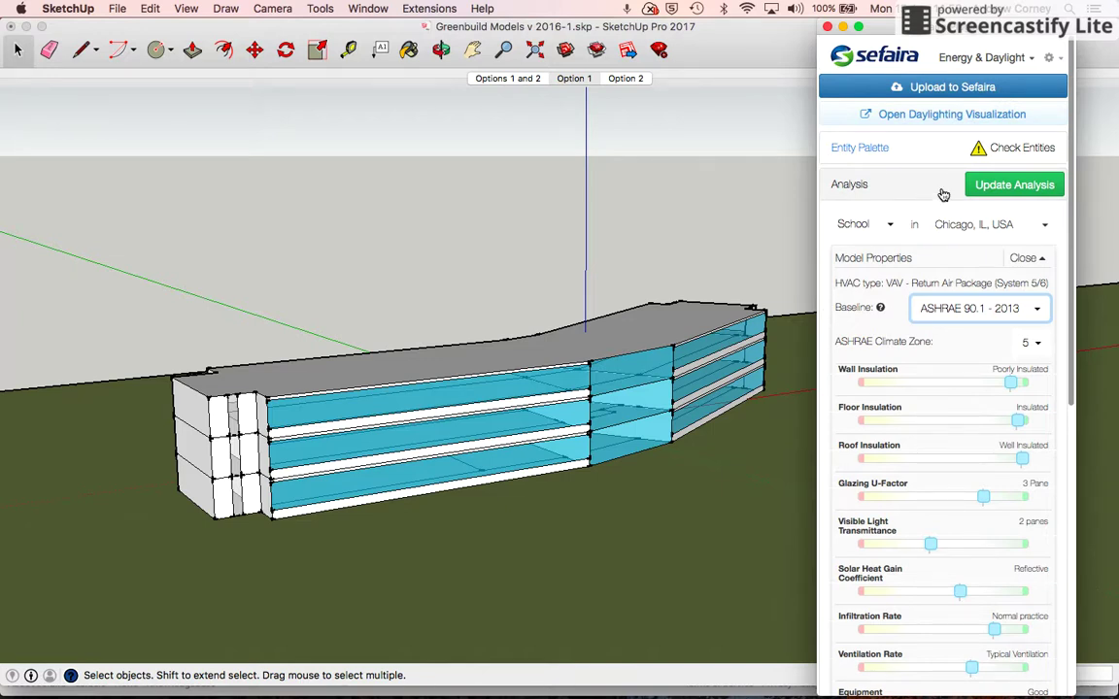
Upload the school model to Sefaira and choose to use it for a new web app project.
left_click(948, 87)
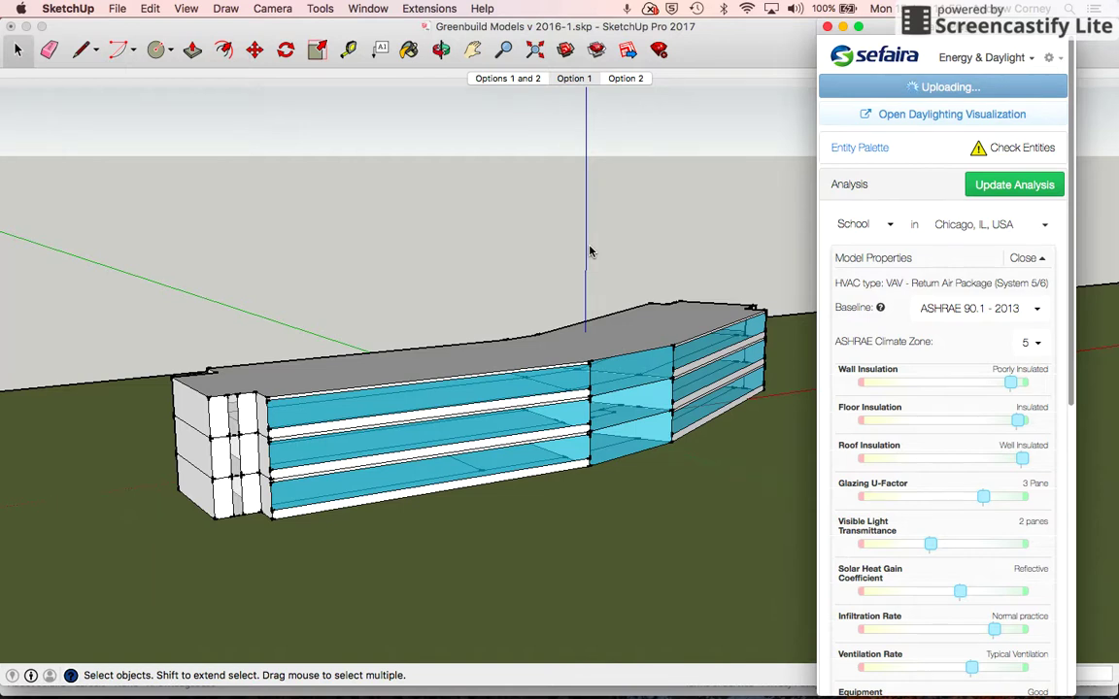
left_click(946, 213)
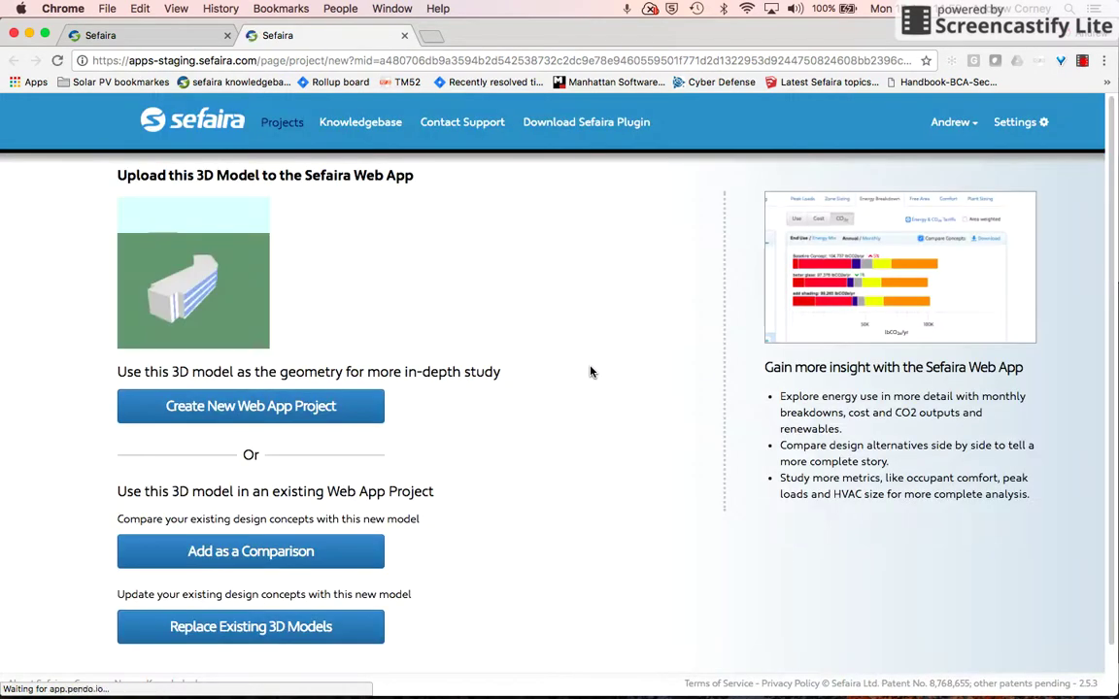
left_click(271, 410)
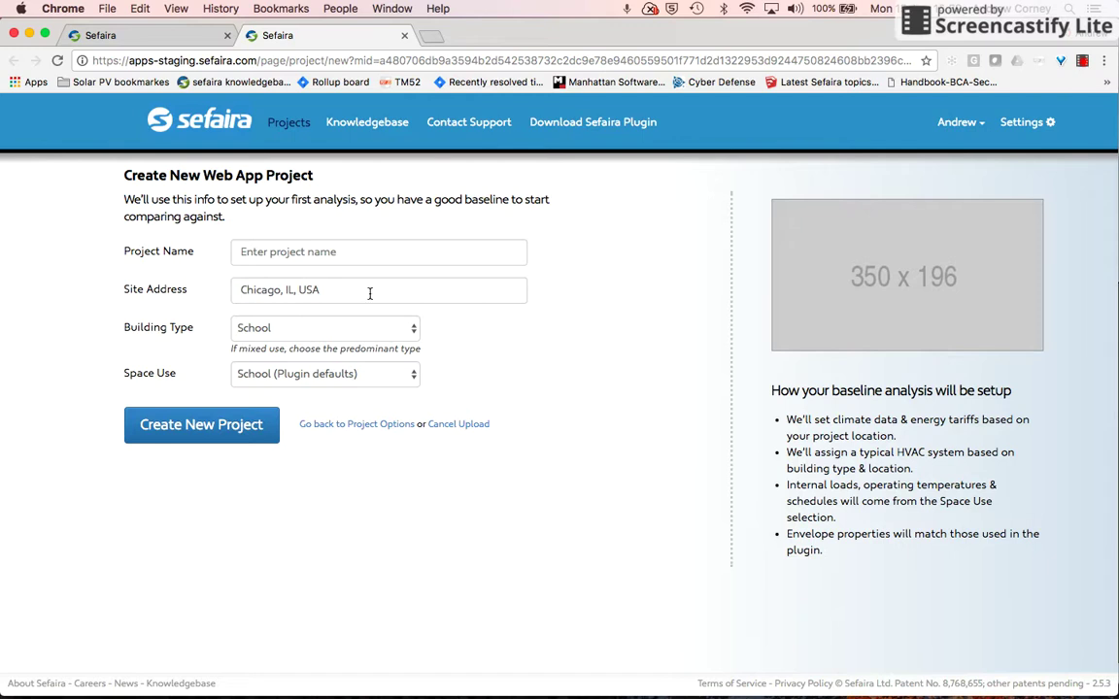
Name the new web app project Uploaded Project and create it with the prefilled Chicago school details.
left_click(305, 250)
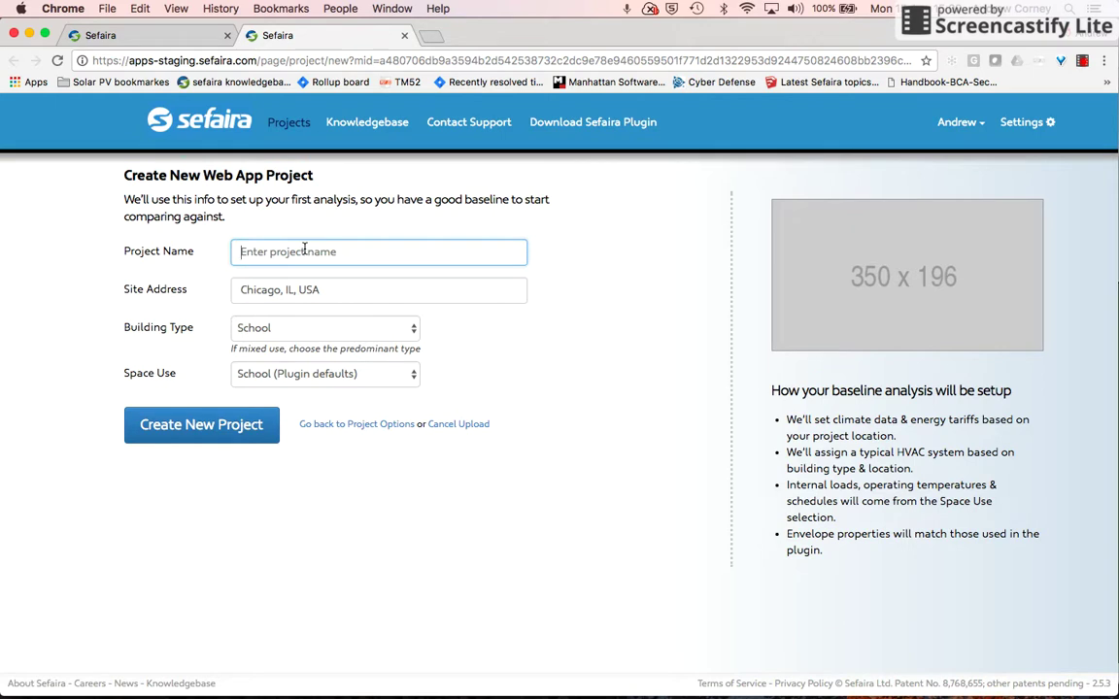
type("Uplo")
type("Project")
left_click(205, 439)
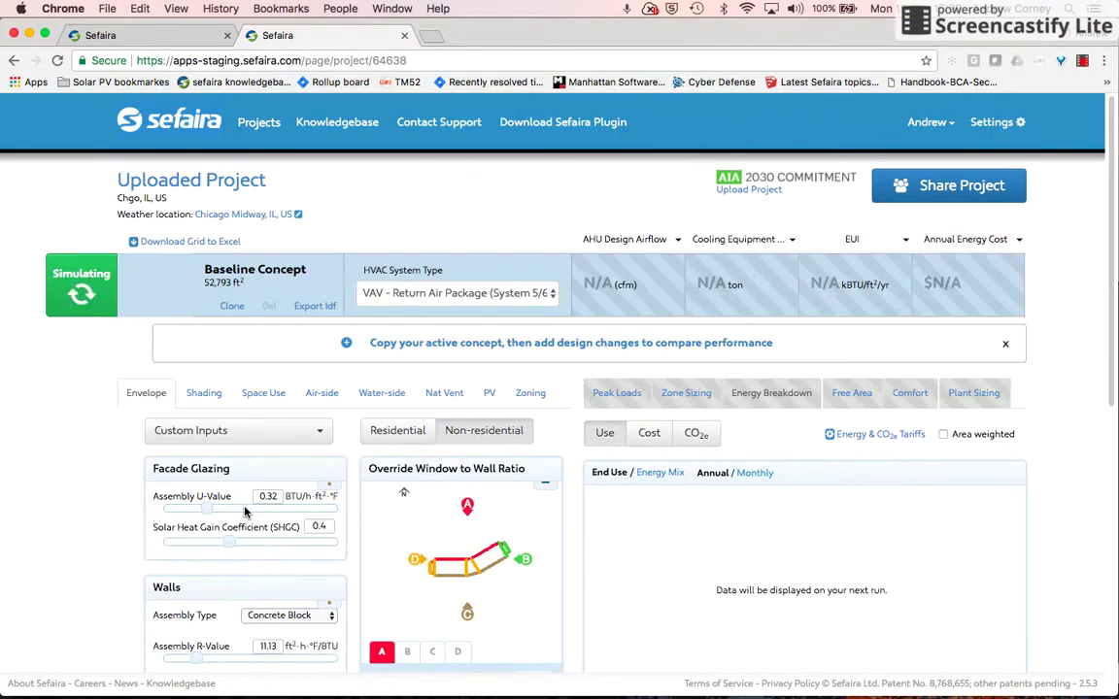
Review the baseline concept's envelope inputs, weather location and space use settings carried over from the plugin.
scroll(67, 569, "down", 3)
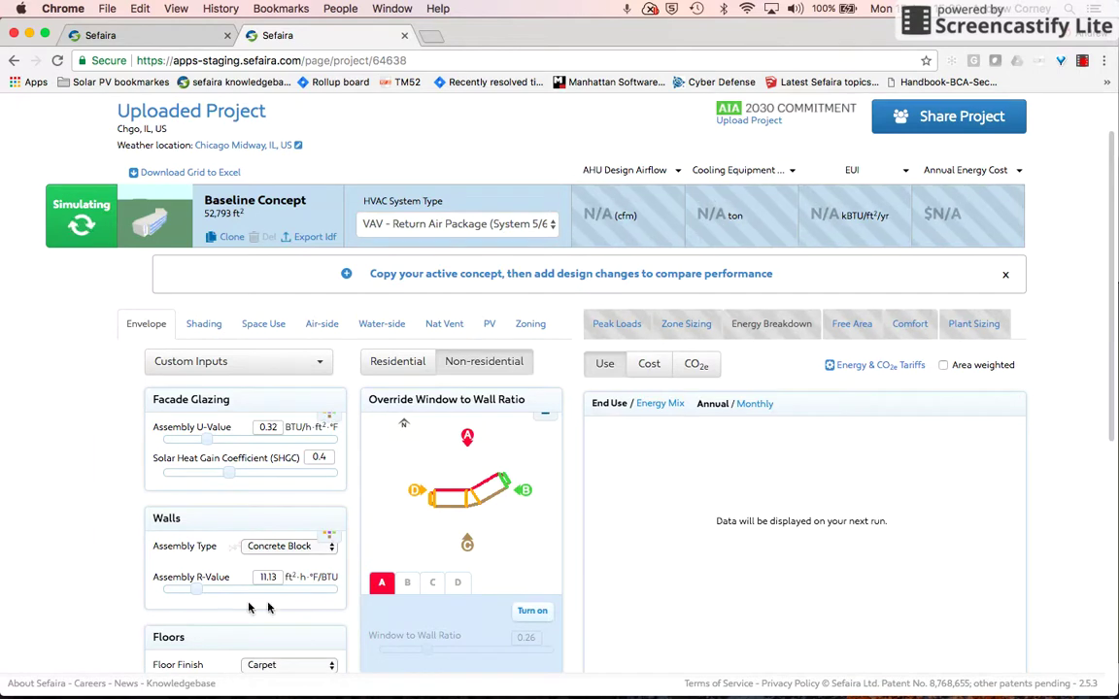
scroll(88, 517, "down", 5)
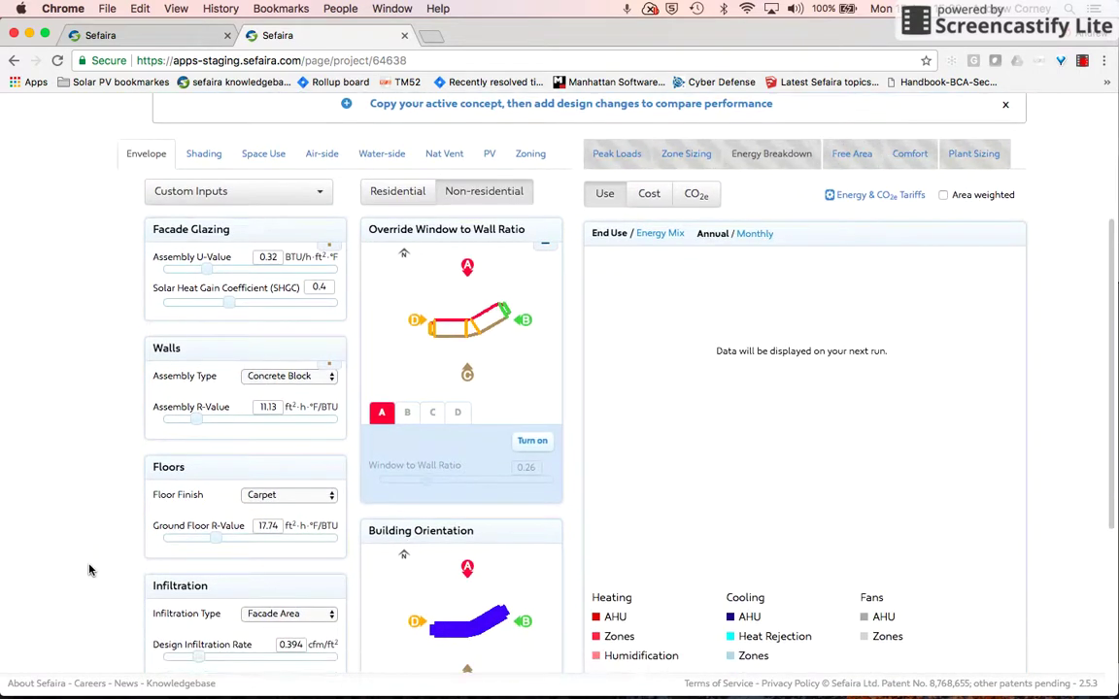
scroll(89, 570, "up", 5)
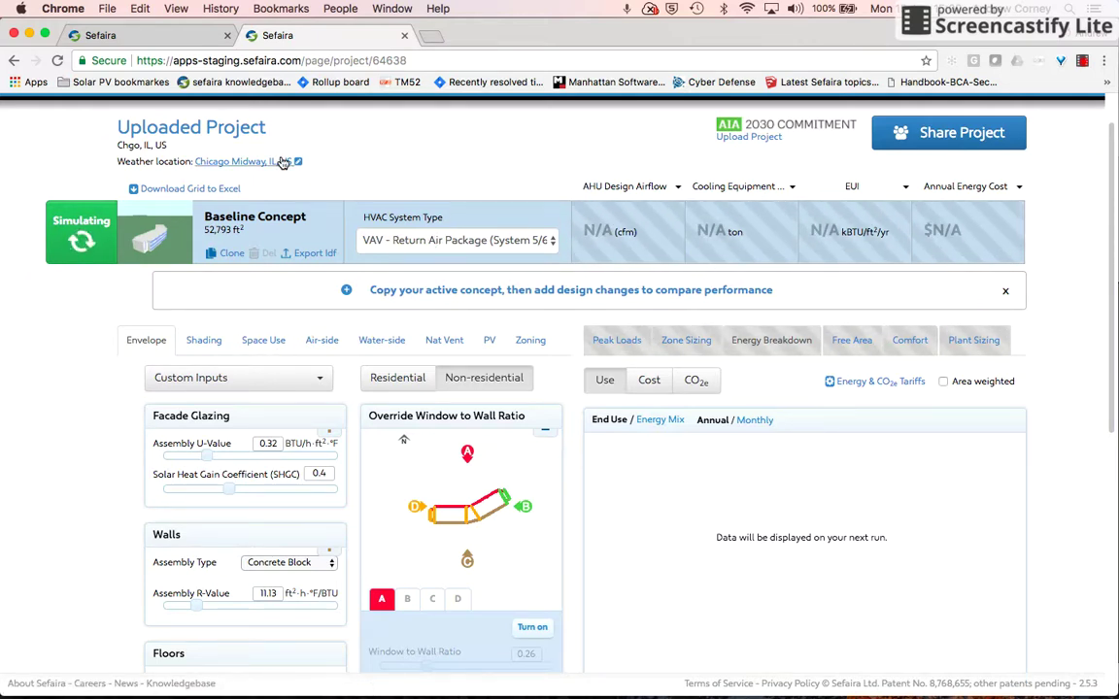
left_click(263, 331)
scroll(145, 464, "down", 2)
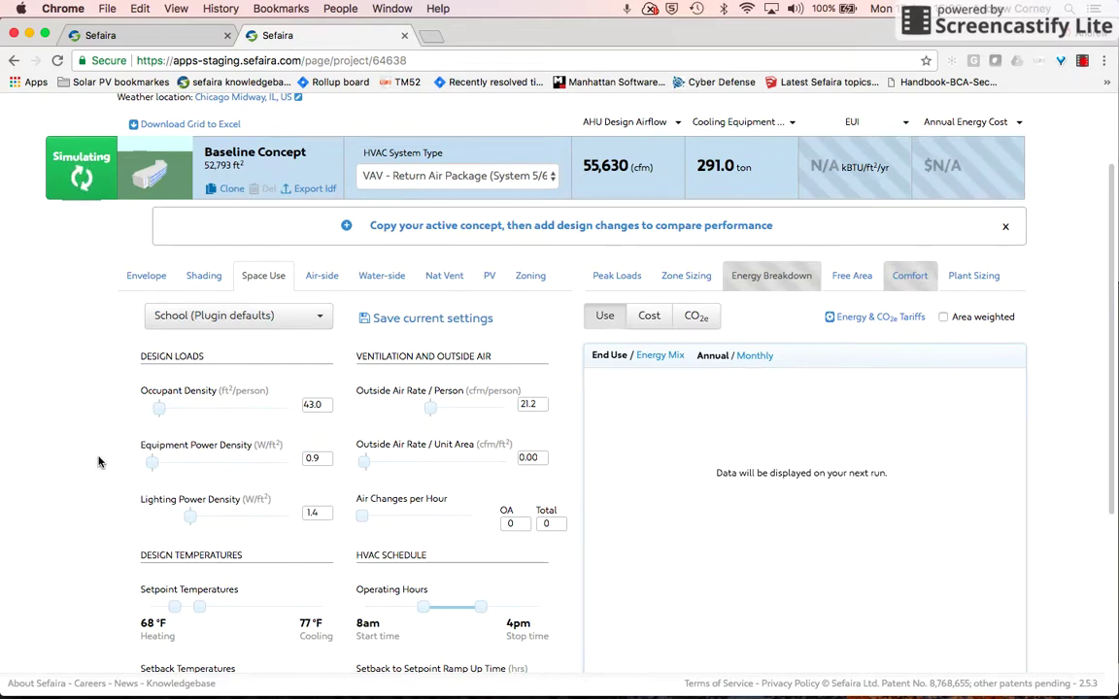
scroll(98, 462, "up", 2)
scroll(98, 462, "up", 2)
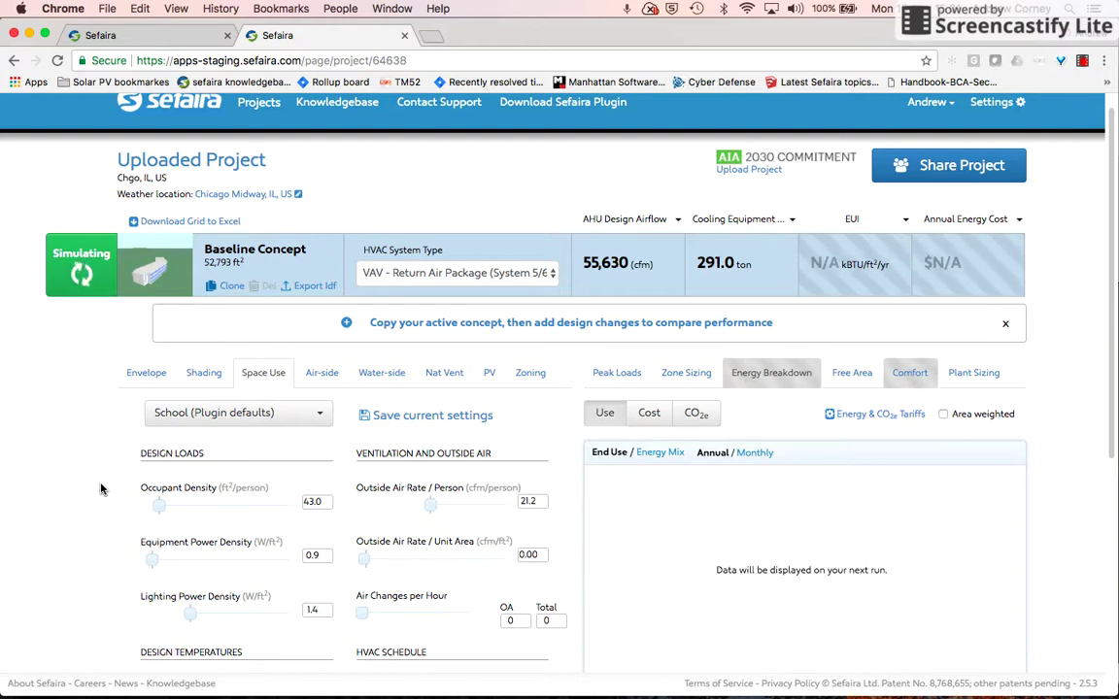
Examine the baseline concept's zoning strategy and the Floor 3 zone layout.
left_click(523, 378)
scroll(60, 544, "down", 3)
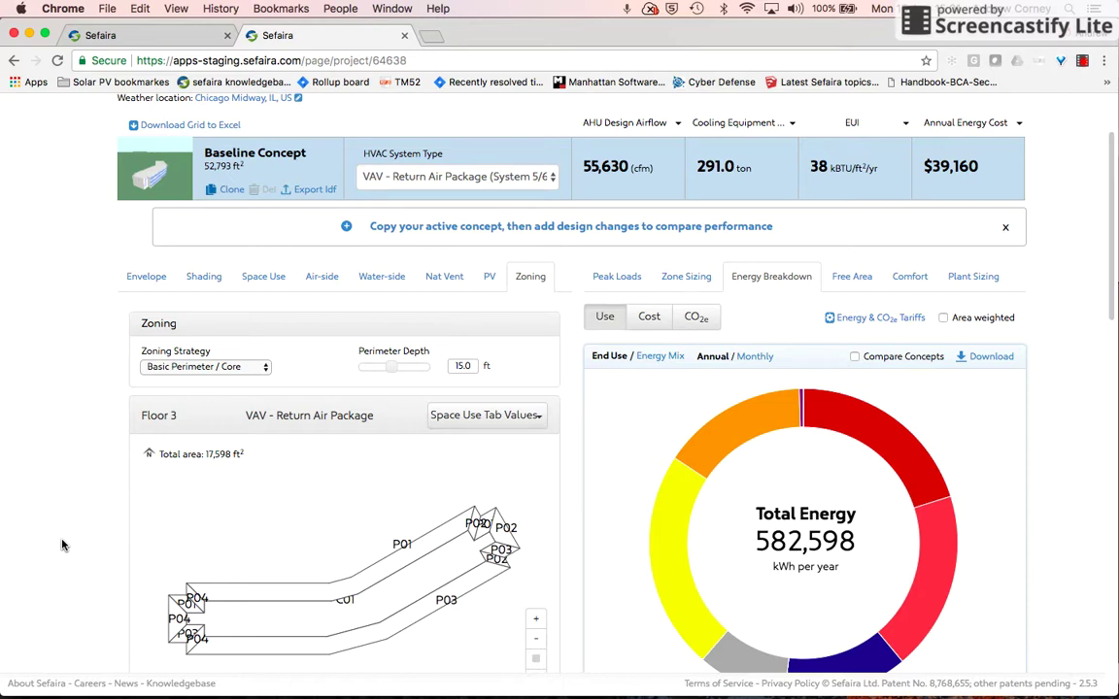
scroll(61, 545, "up", 2)
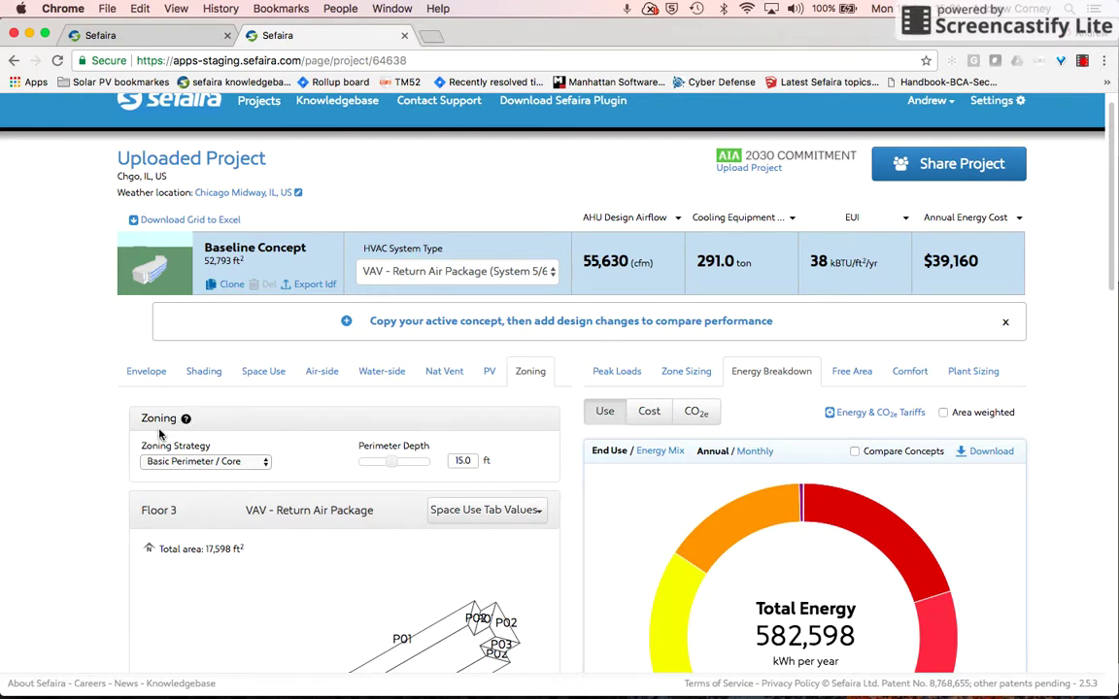
scroll(109, 476, "down", 2)
scroll(110, 476, "down", 1)
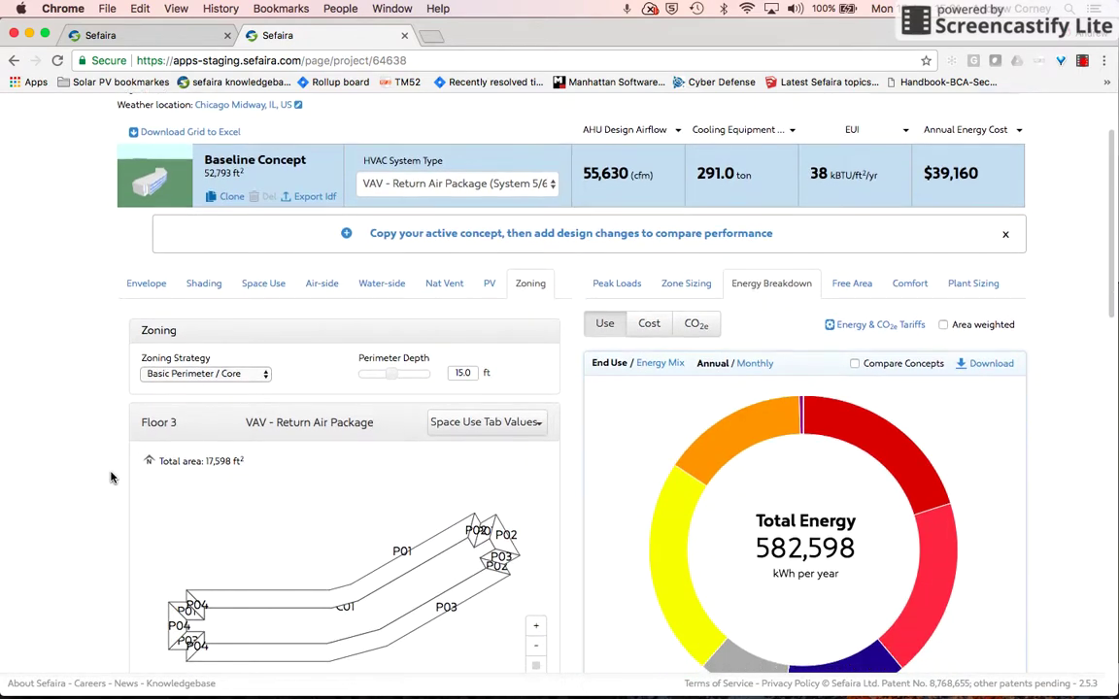
Set the occupant density in the space use settings to 50 ft²/person.
left_click(268, 292)
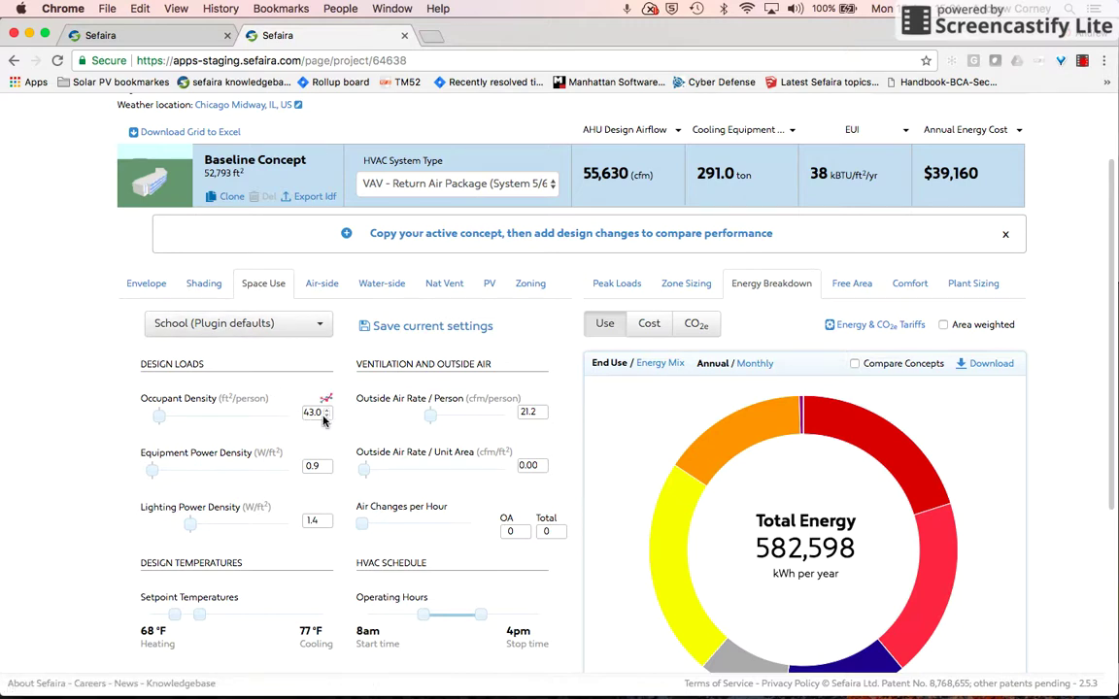
left_click_drag(323, 413, 302, 412)
type("50")
left_click(37, 441)
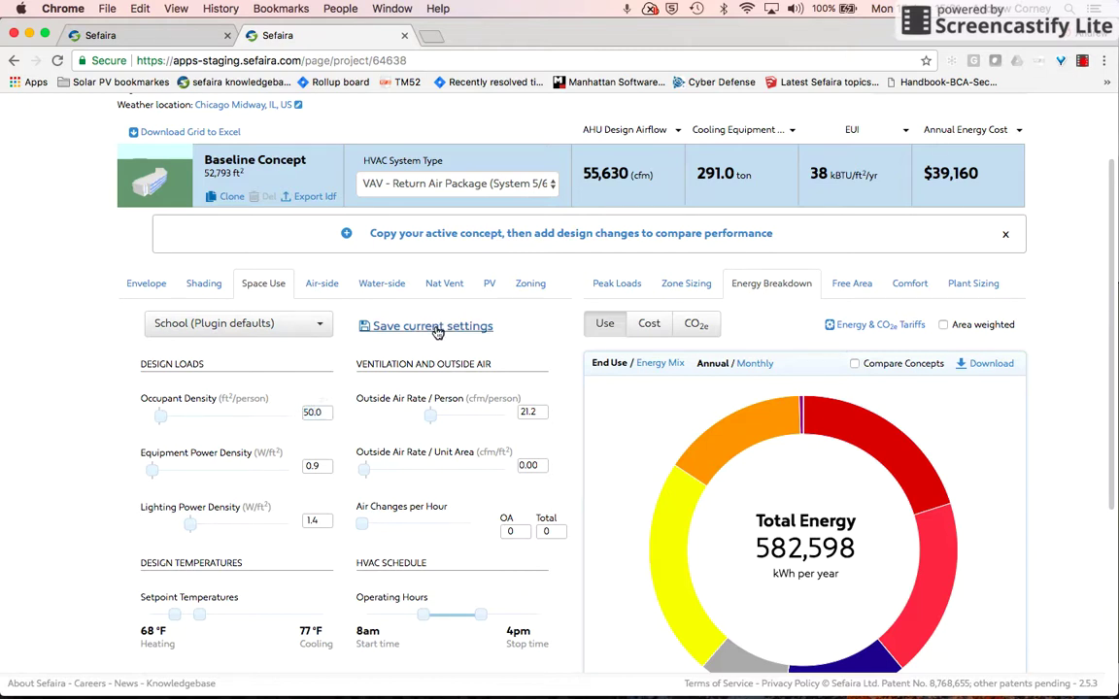
Save the current space use settings as a template named School followed by the account holder's first name.
left_click(365, 329)
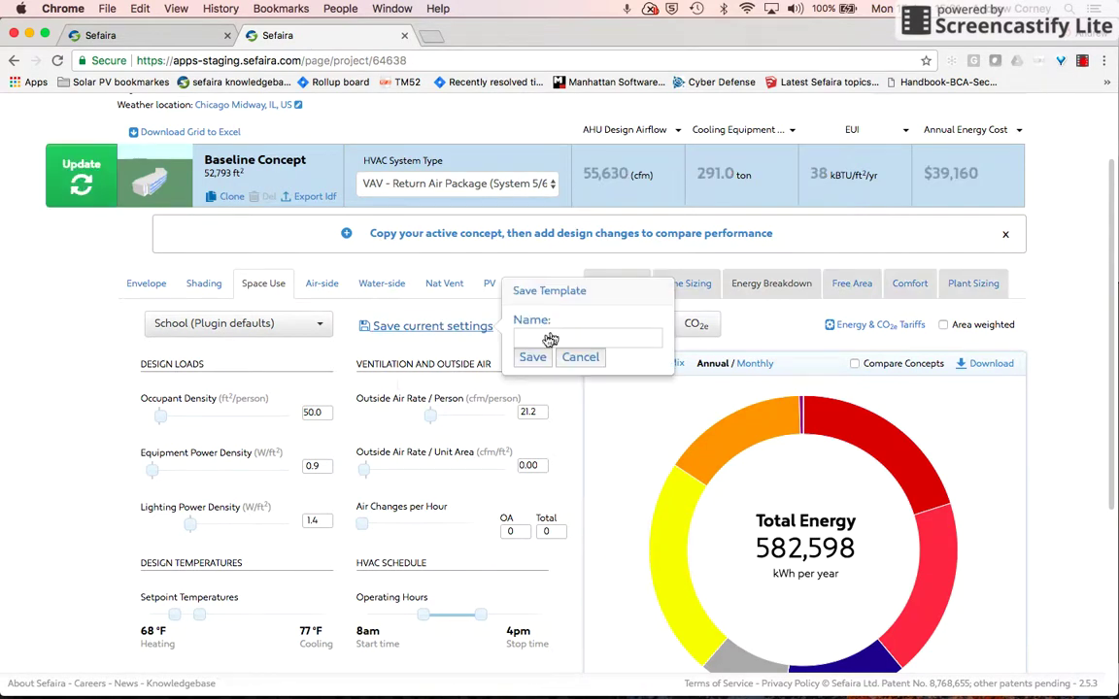
type("School Andrew")
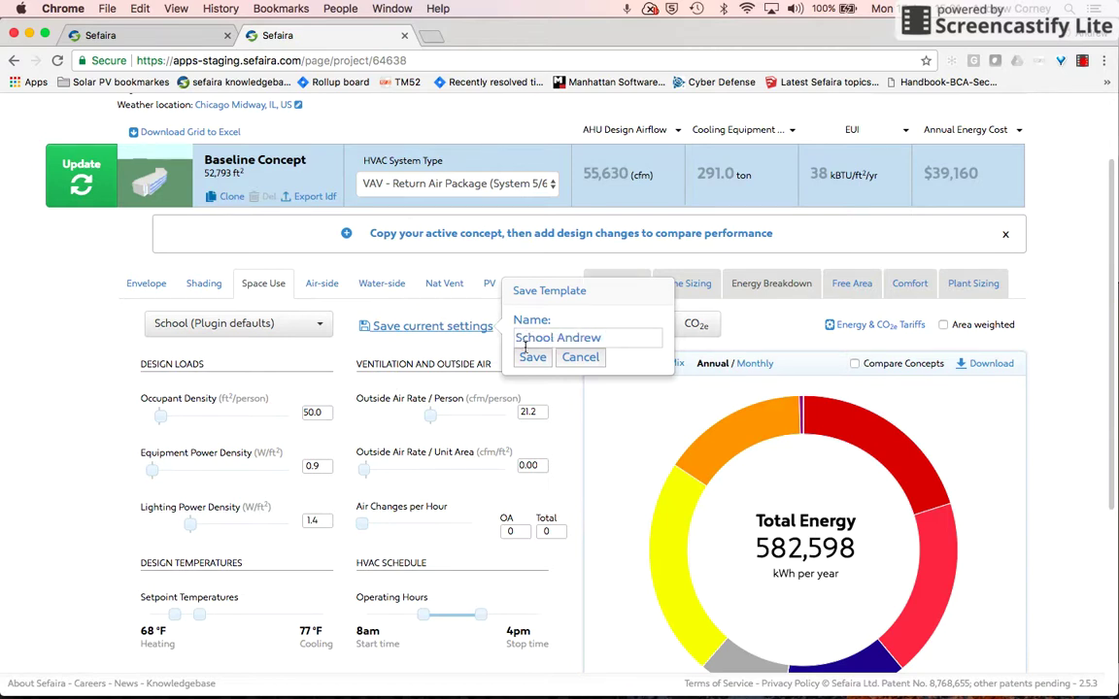
left_click(530, 358)
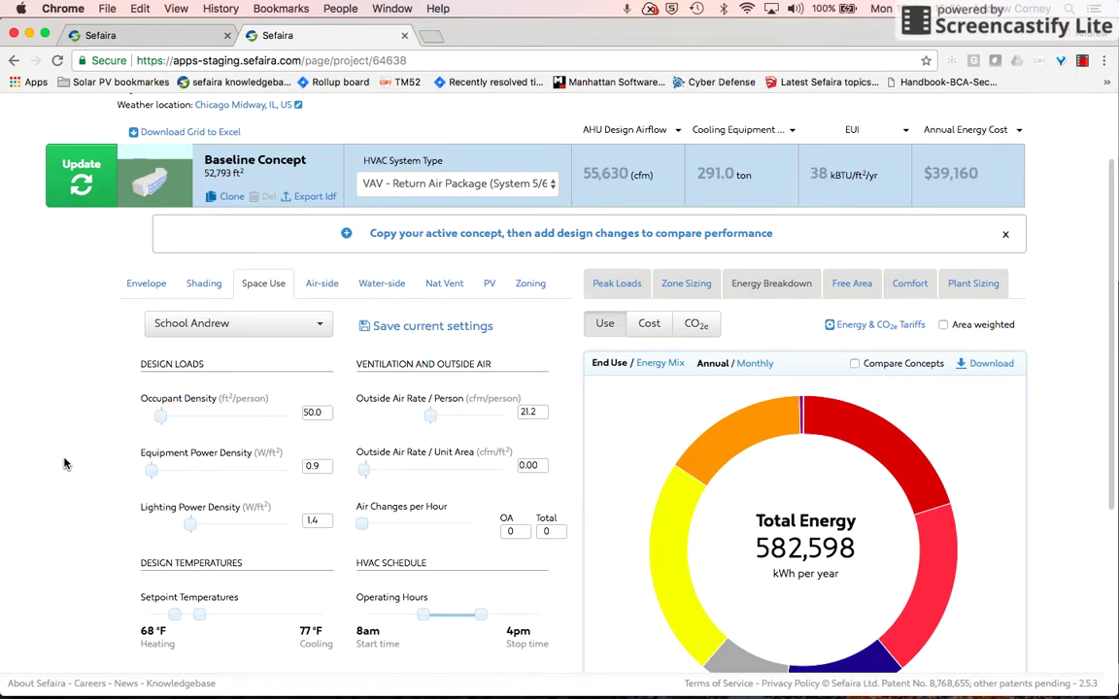
scroll(61, 340, "up", 3)
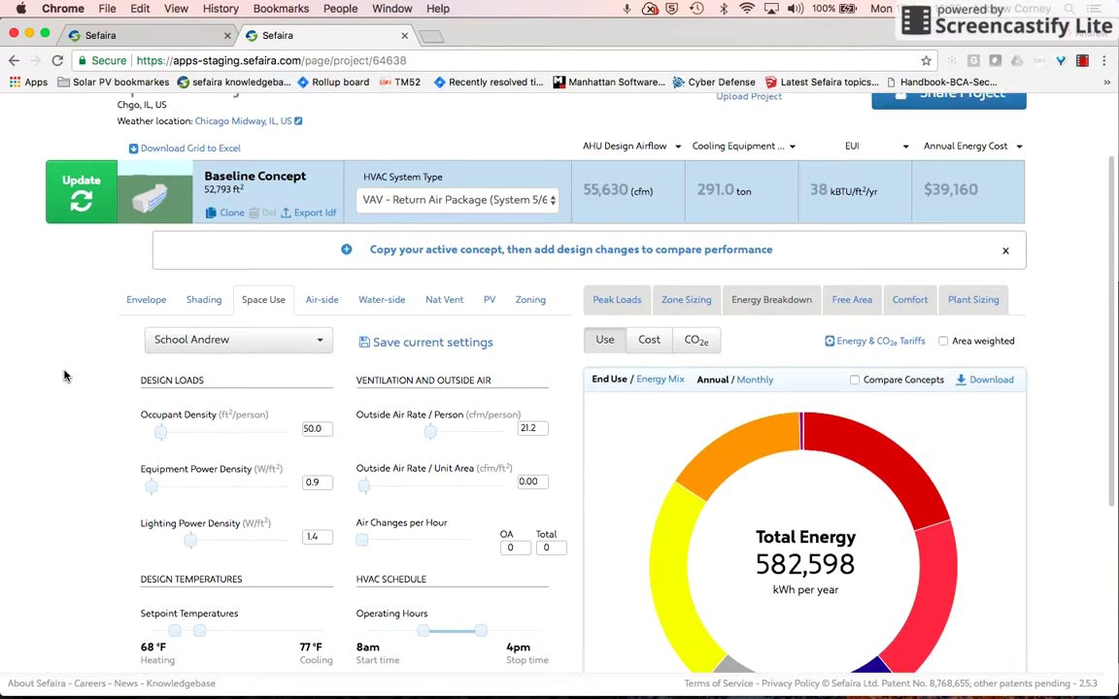
Return to the projects list, dismiss the server error notice and look over the uploaded projects and project creation options.
left_click(258, 112)
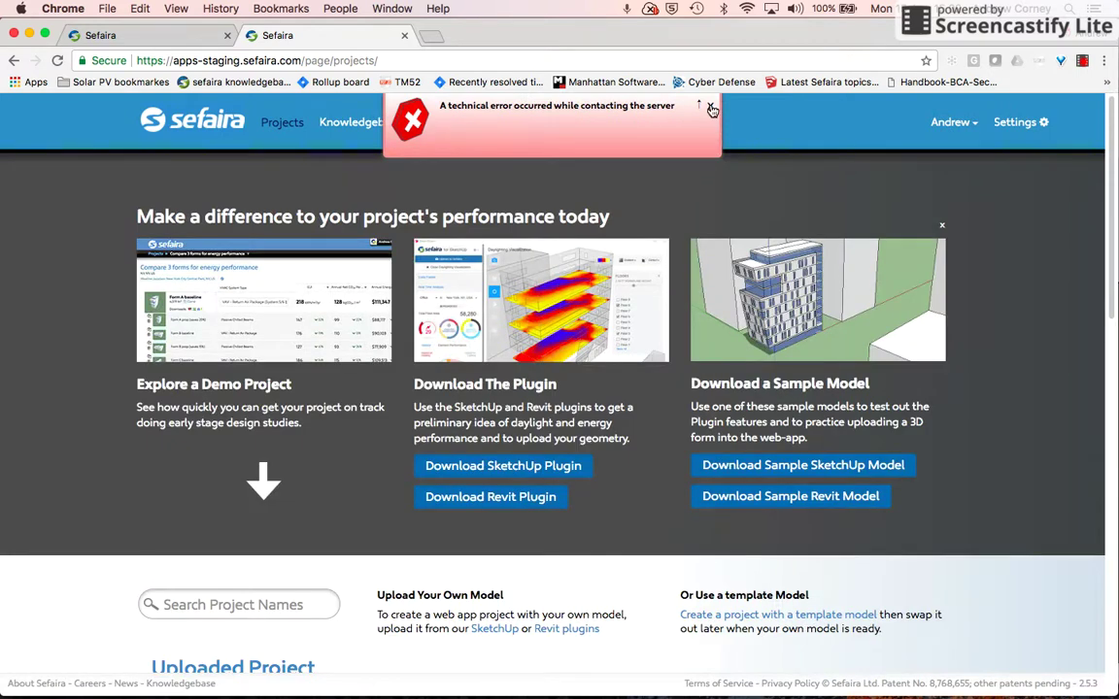
left_click(709, 106)
scroll(1024, 512, "down", 2)
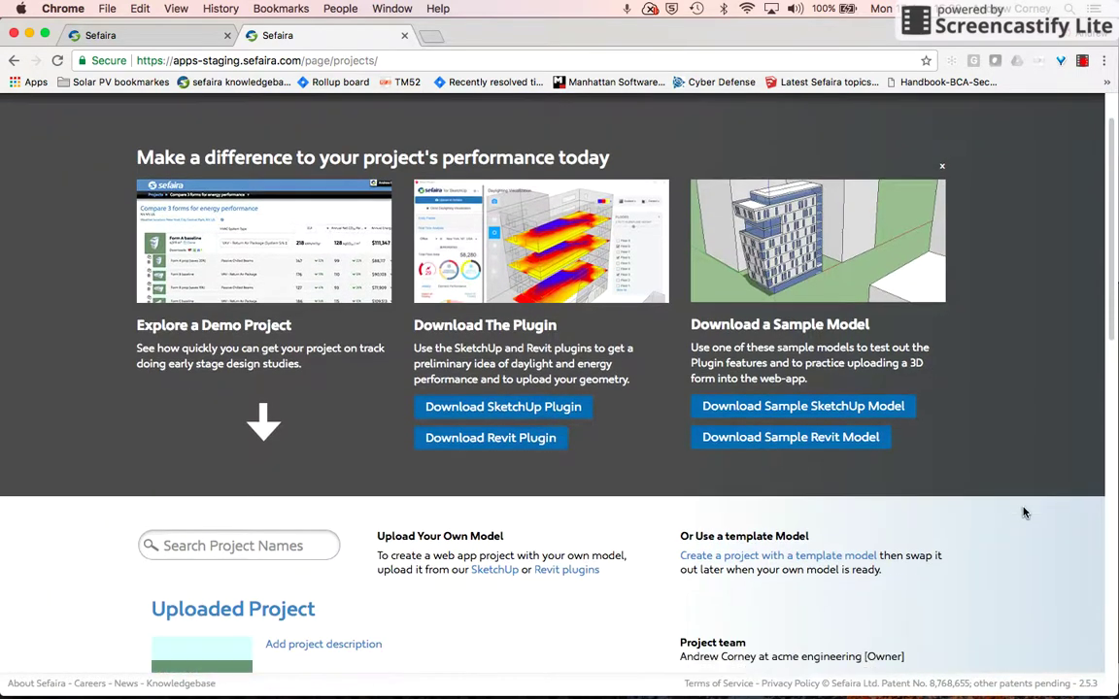
scroll(1025, 512, "down", 2)
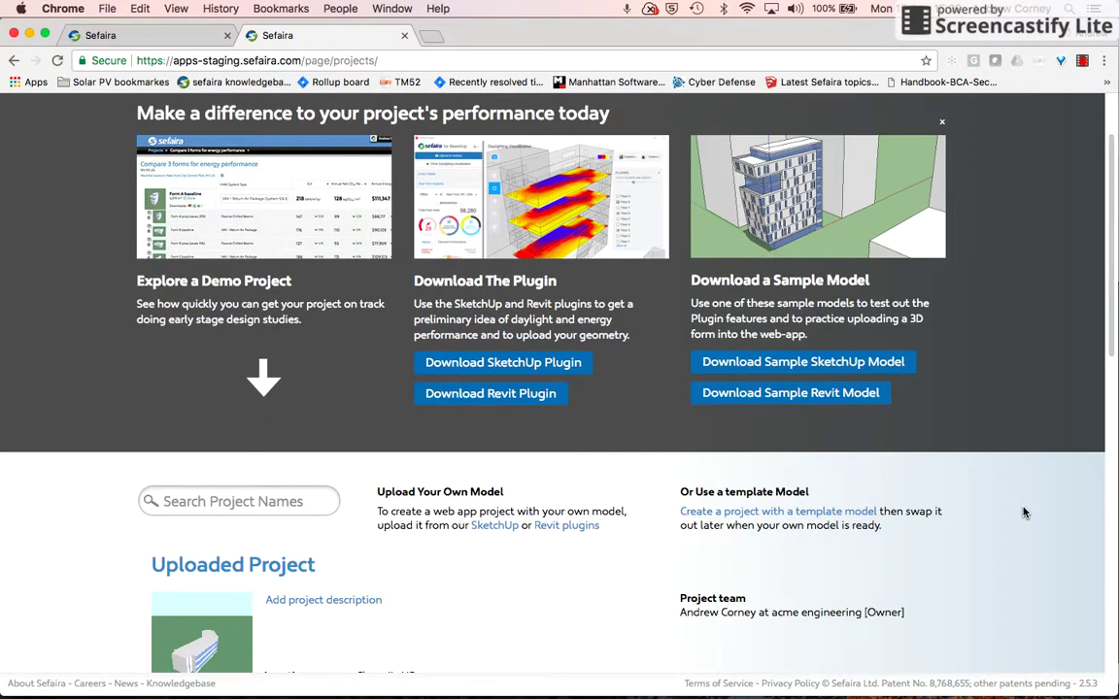
scroll(1025, 512, "down", 3)
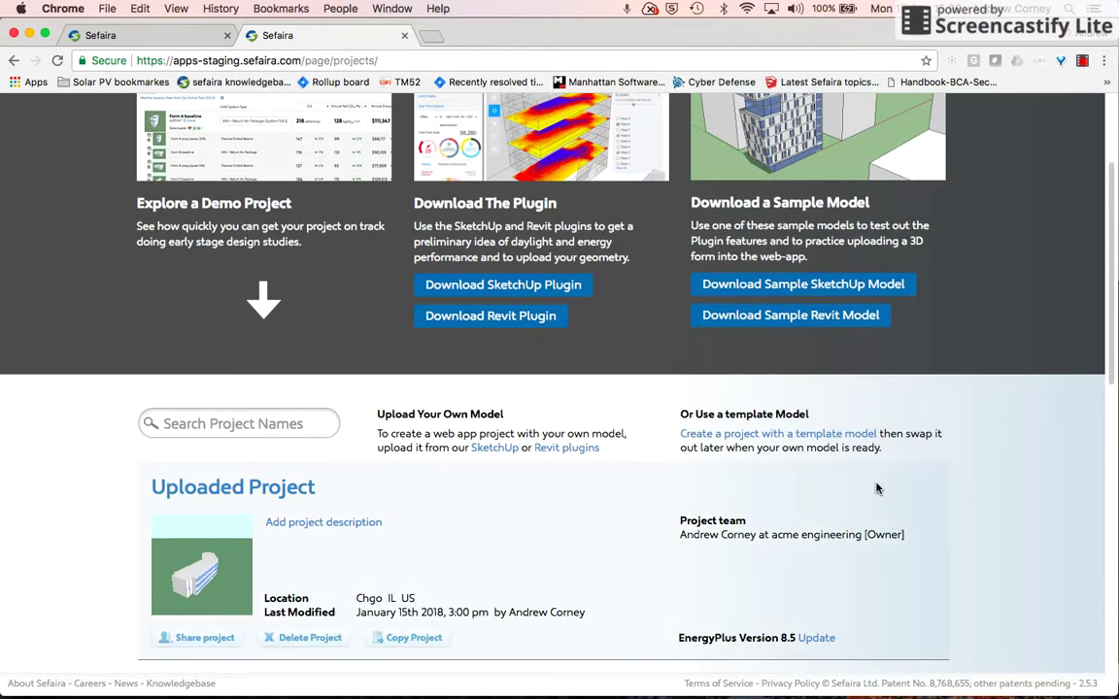
scroll(958, 495, "down", 4)
scroll(962, 501, "down", 6)
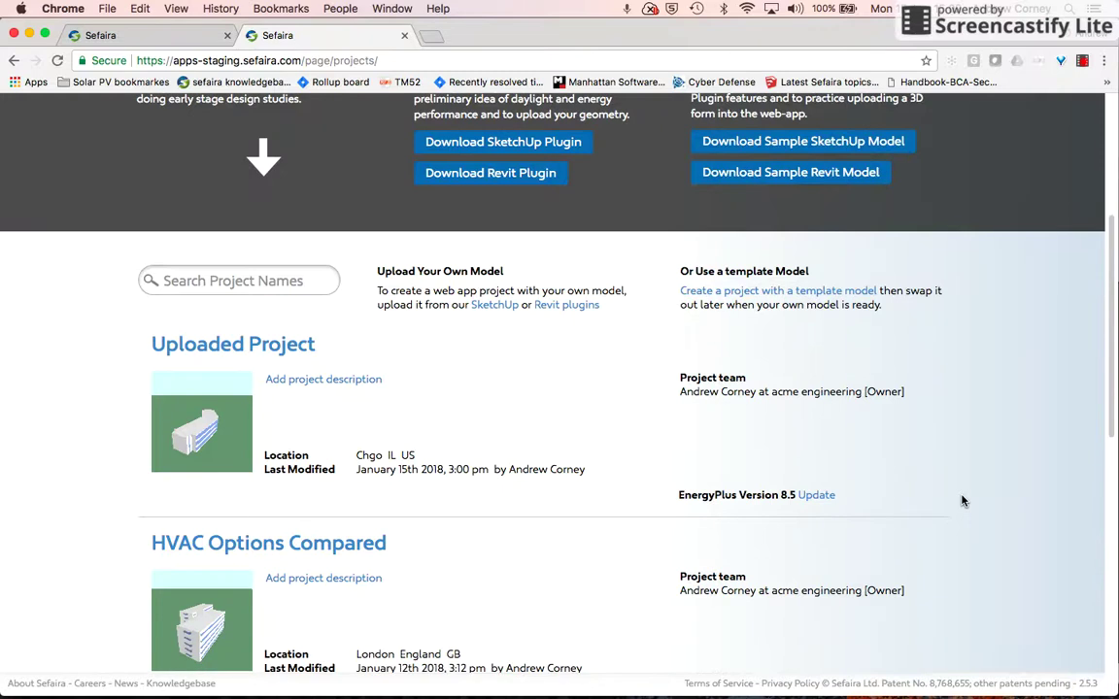
scroll(963, 501, "up", 5)
scroll(962, 501, "up", 2)
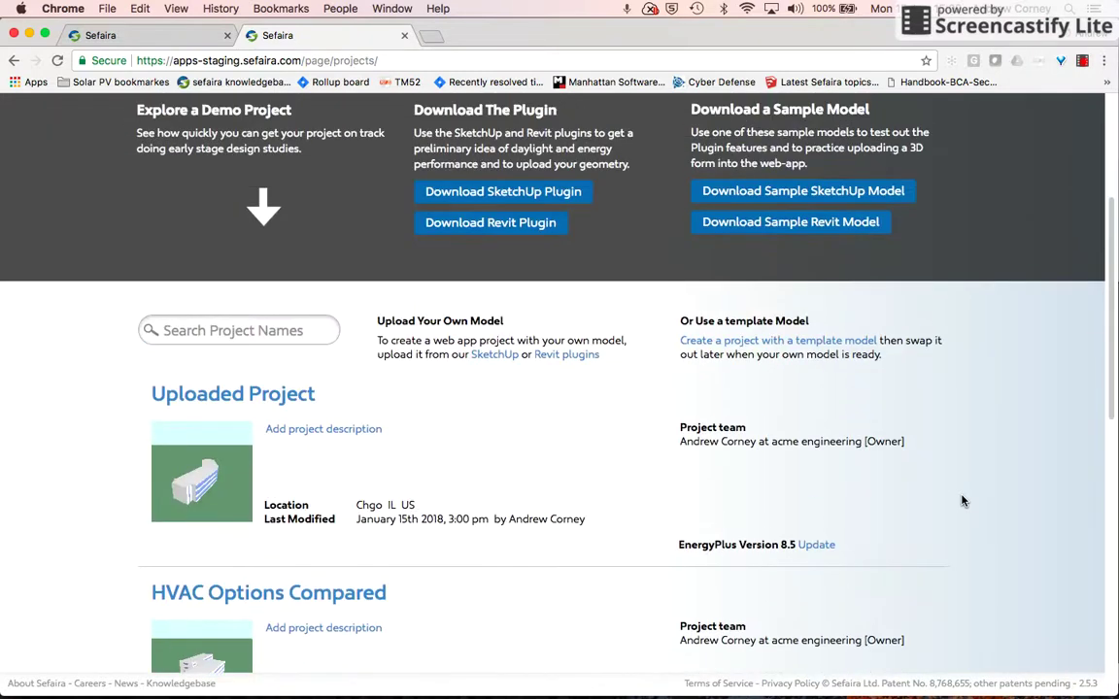
scroll(962, 502, "up", 3)
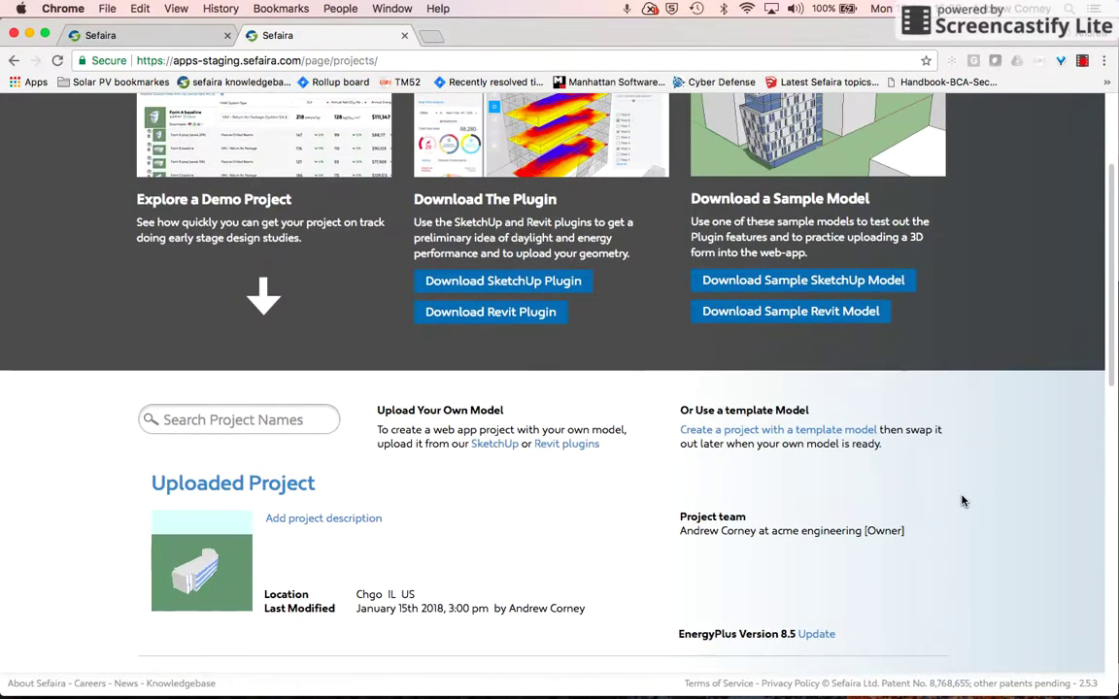
Start a new project from a template model, using the Baseline Concept massing of Uploaded Project.
left_click(793, 432)
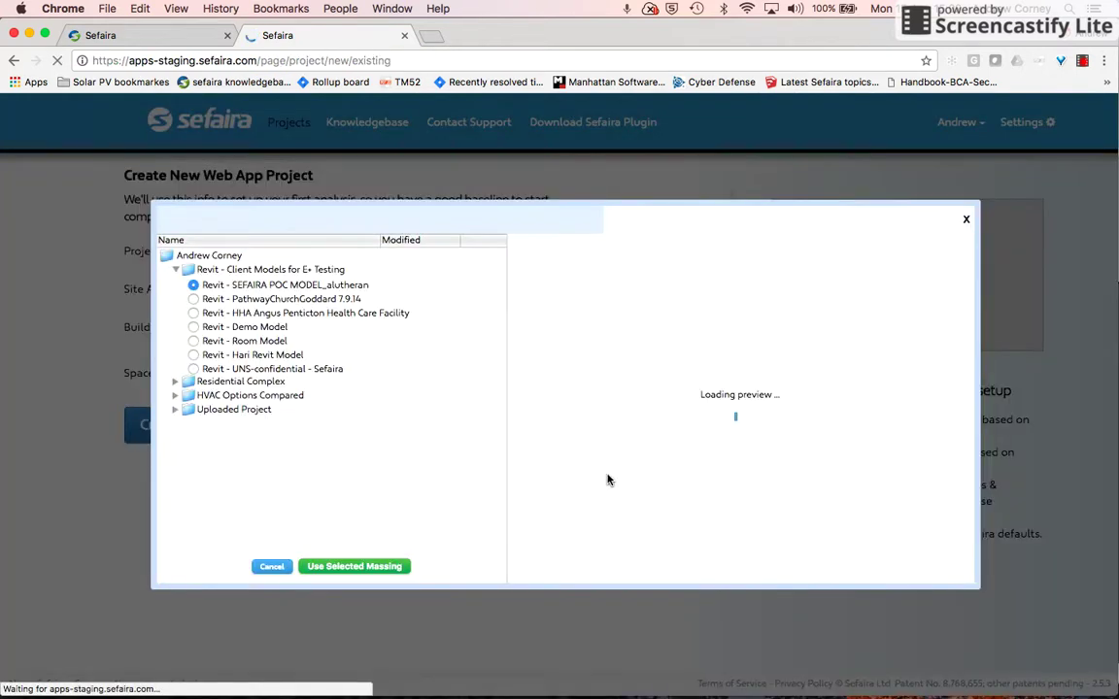
left_click(173, 409)
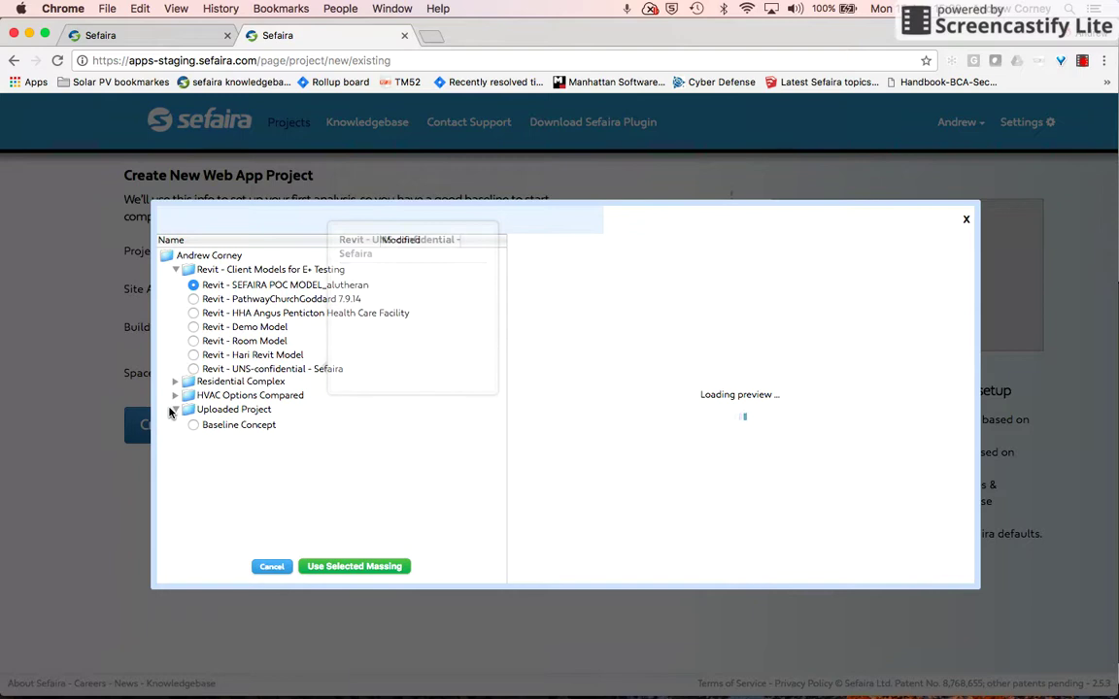
left_click(195, 425)
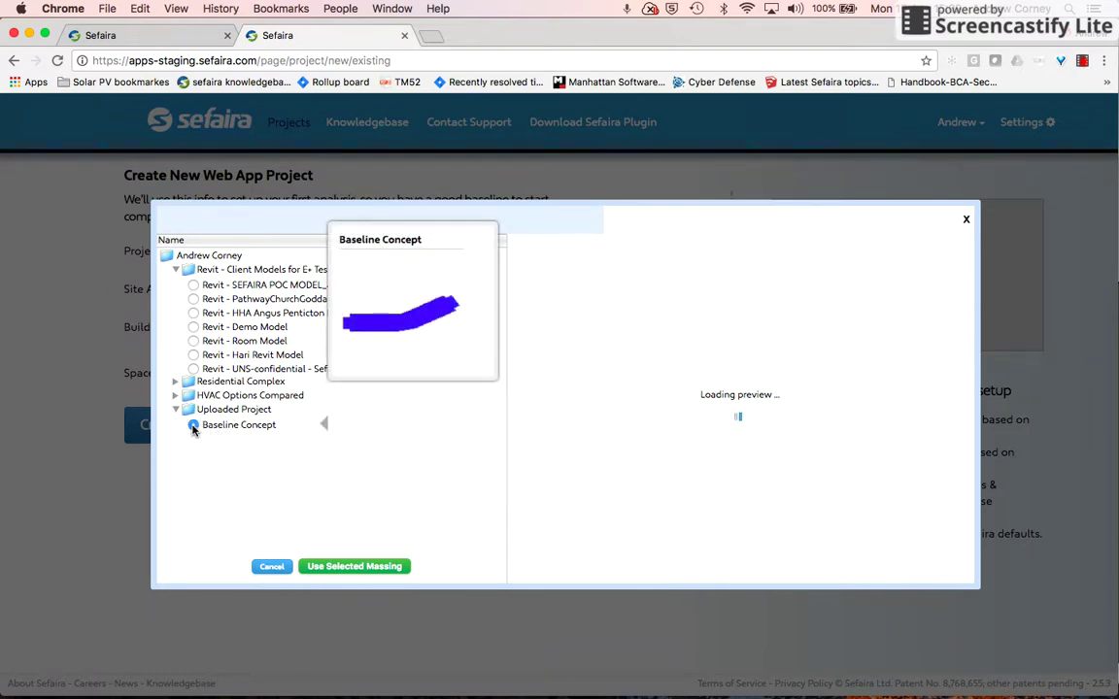
left_click(356, 568)
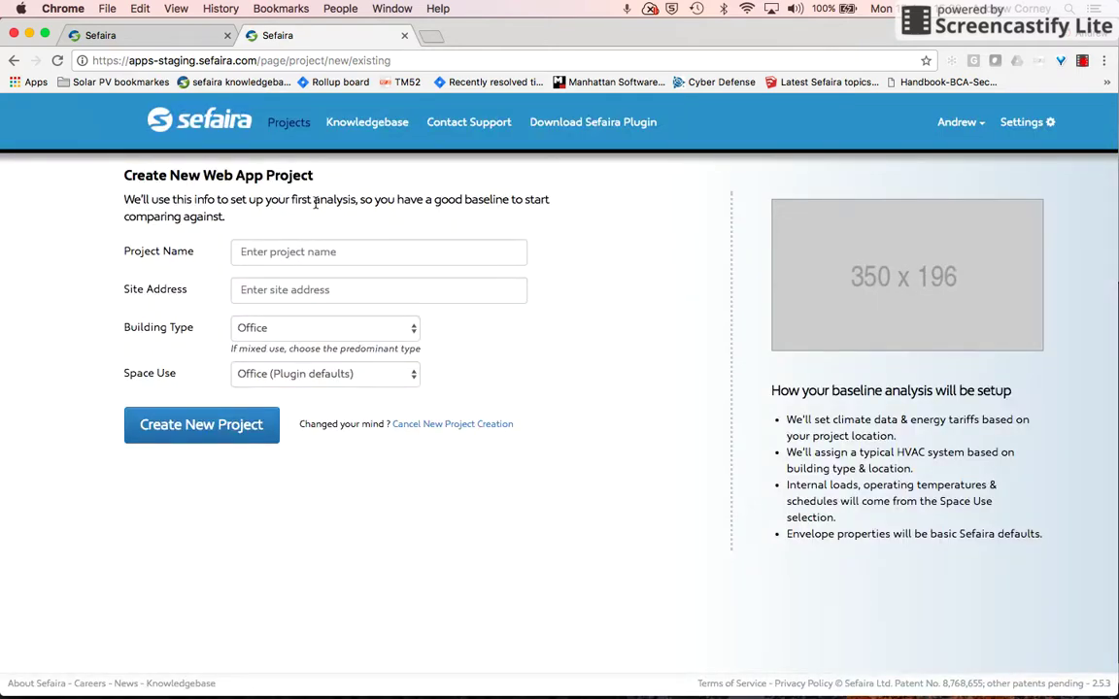
Set the new project's site address to London, UK.
left_click(285, 283)
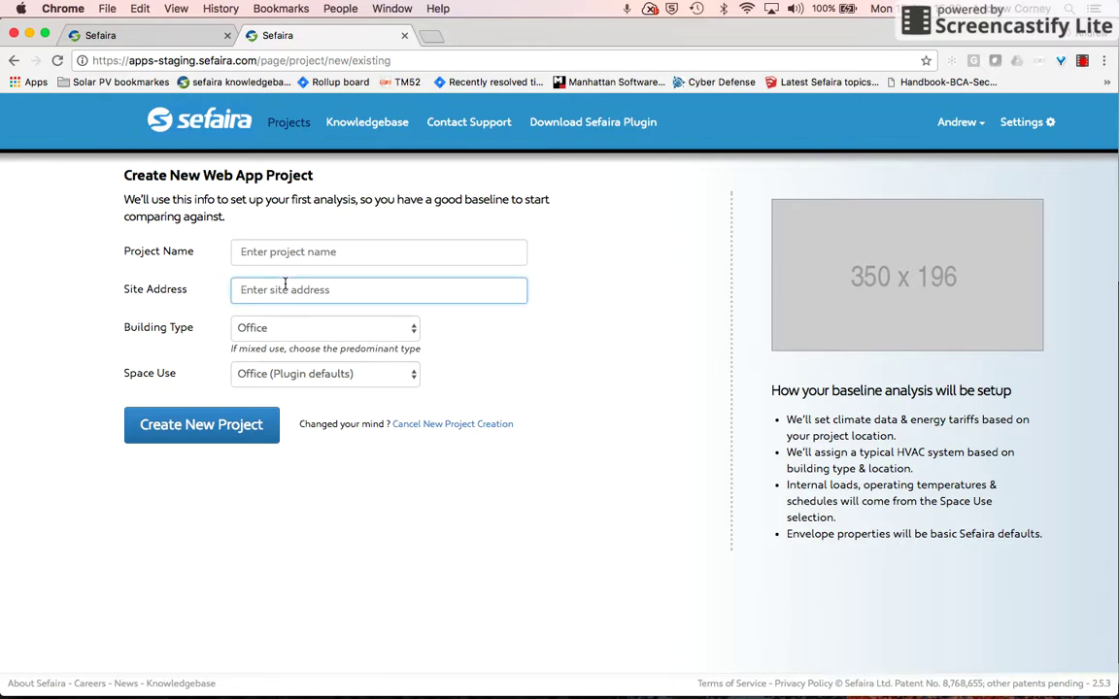
type("London")
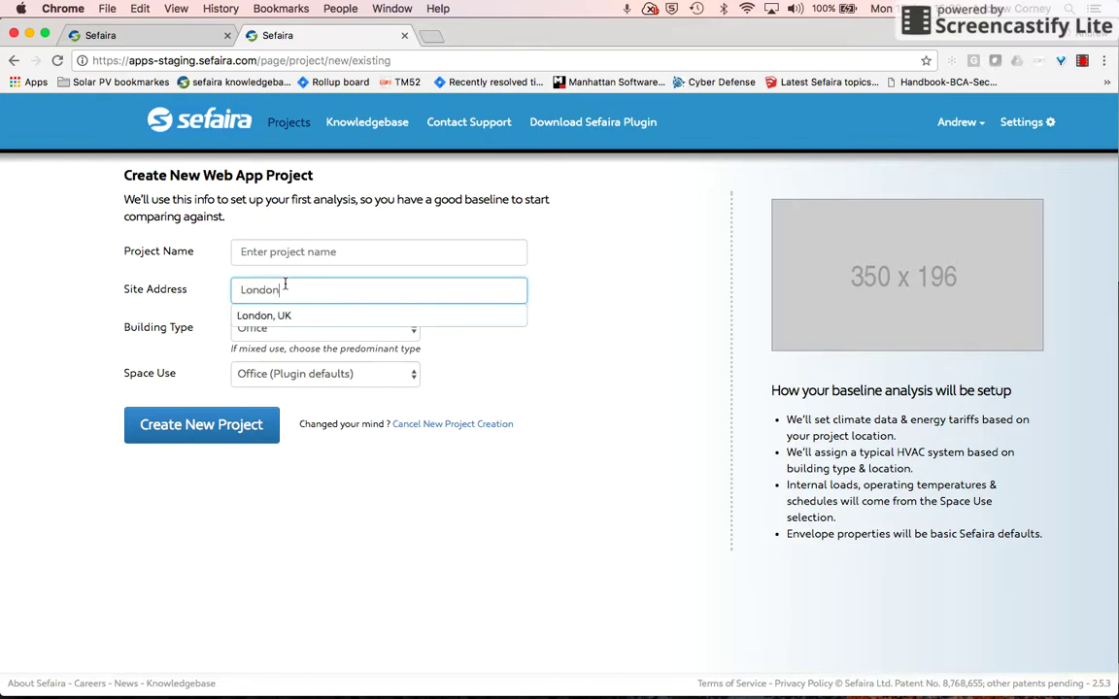
left_click(268, 316)
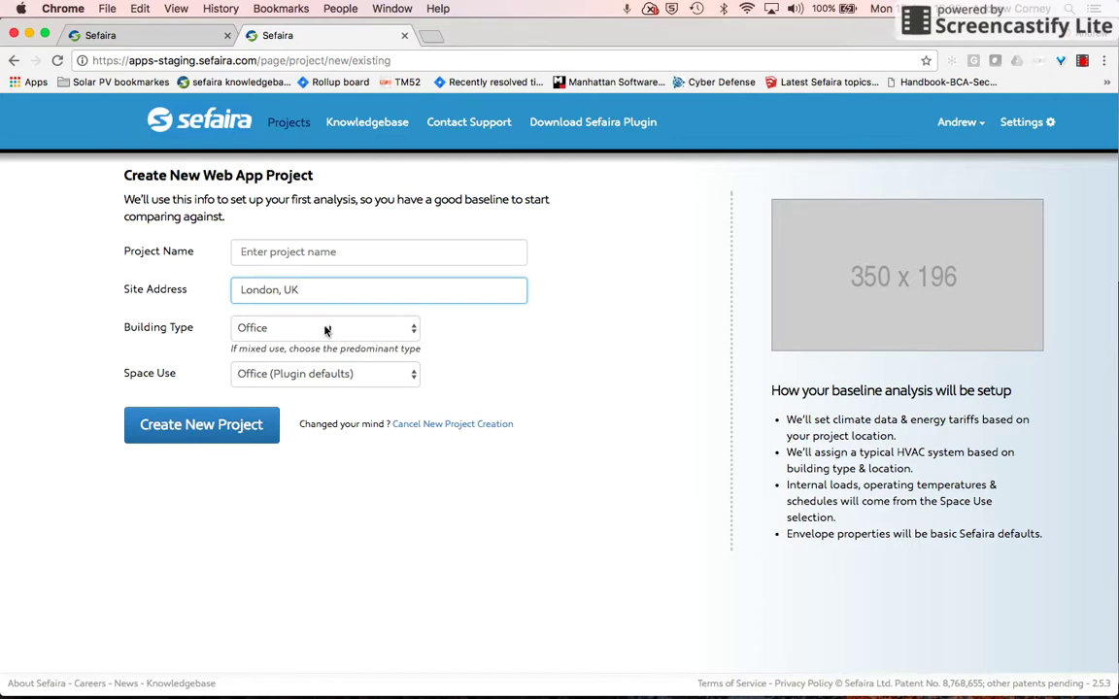
Check the available building types and space use templates for the new project, including the custom School template.
left_click(367, 332)
left_click(367, 331)
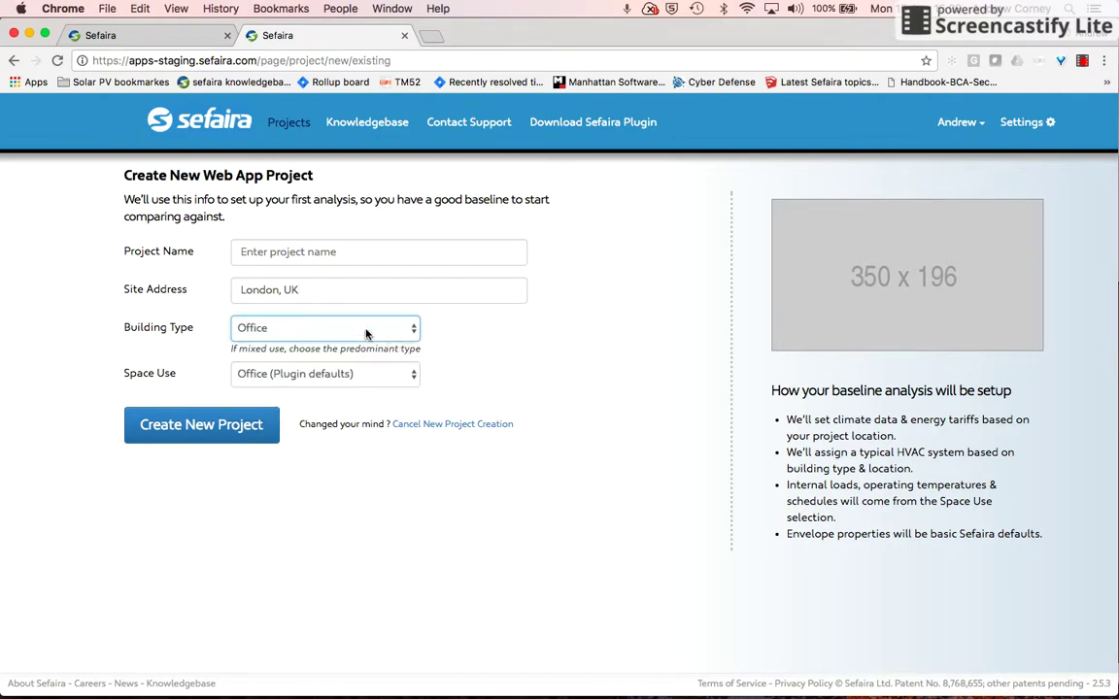
left_click(408, 374)
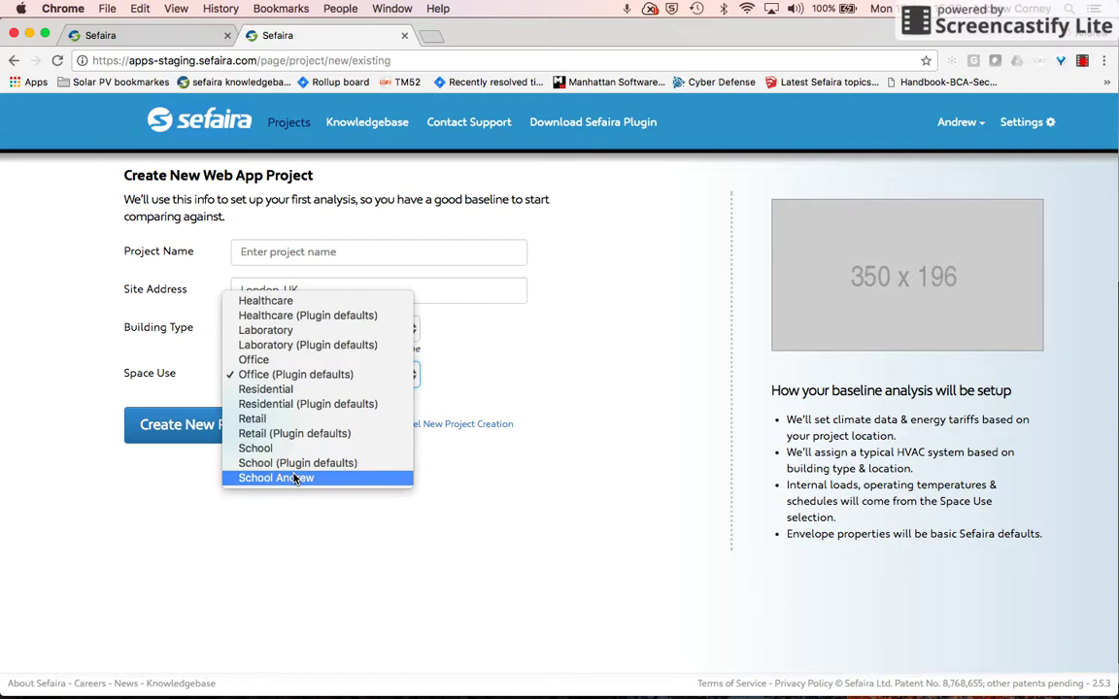
left_click(524, 395)
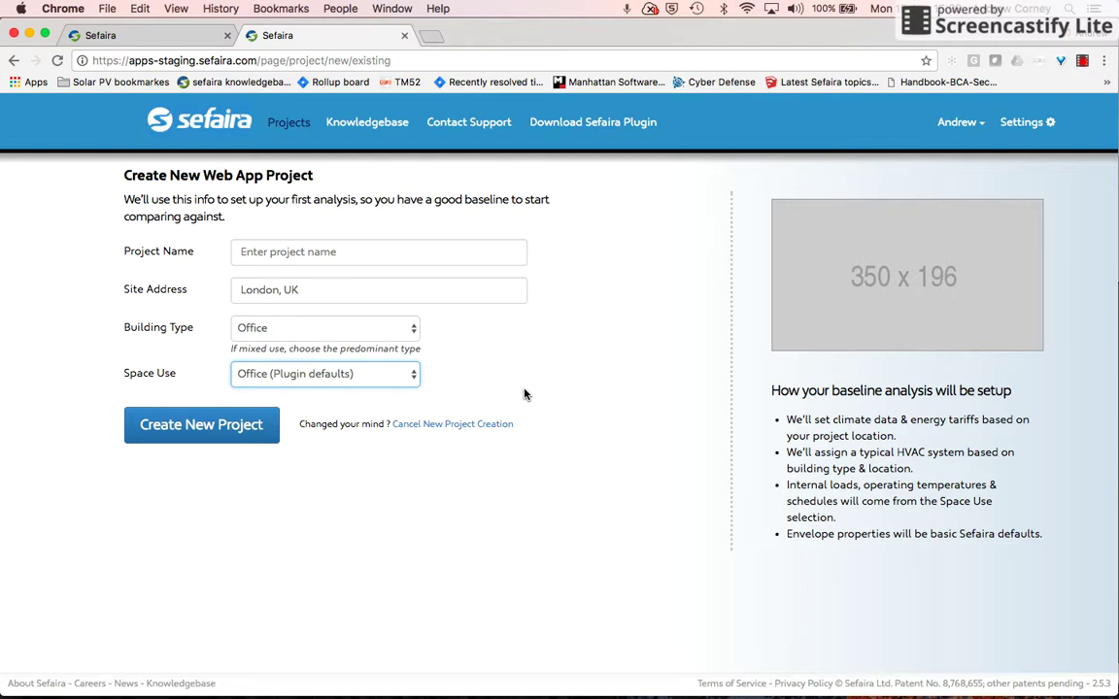
Name the project "New Project from existing massing" and create it.
left_click(309, 256)
type("New ")
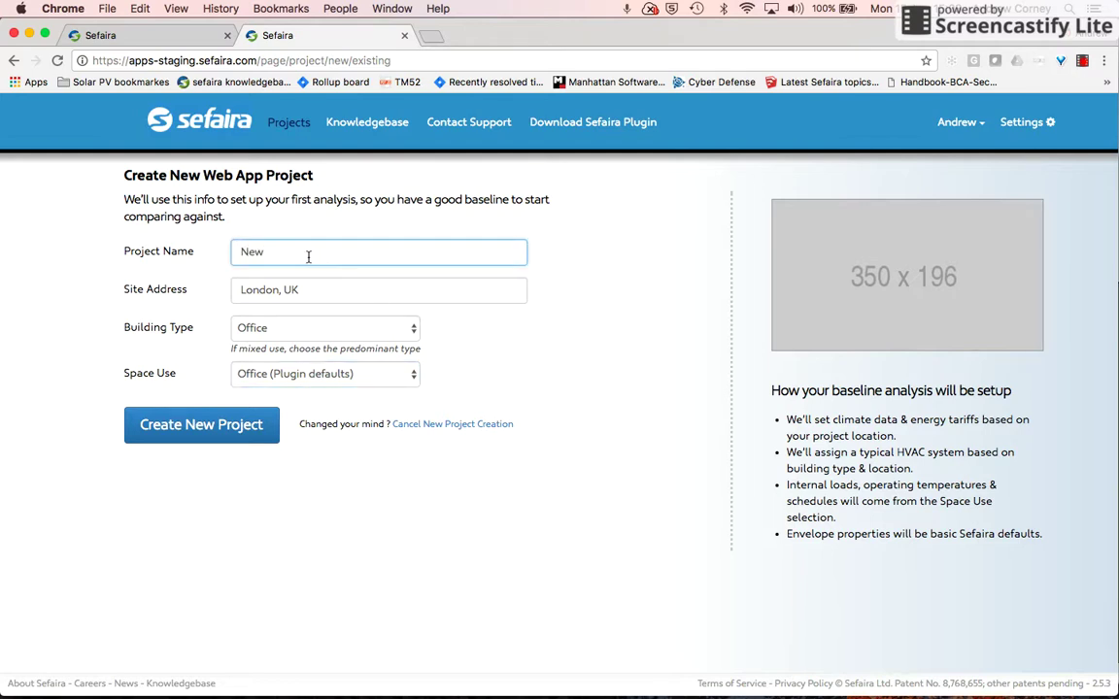
type("Project from existing massing")
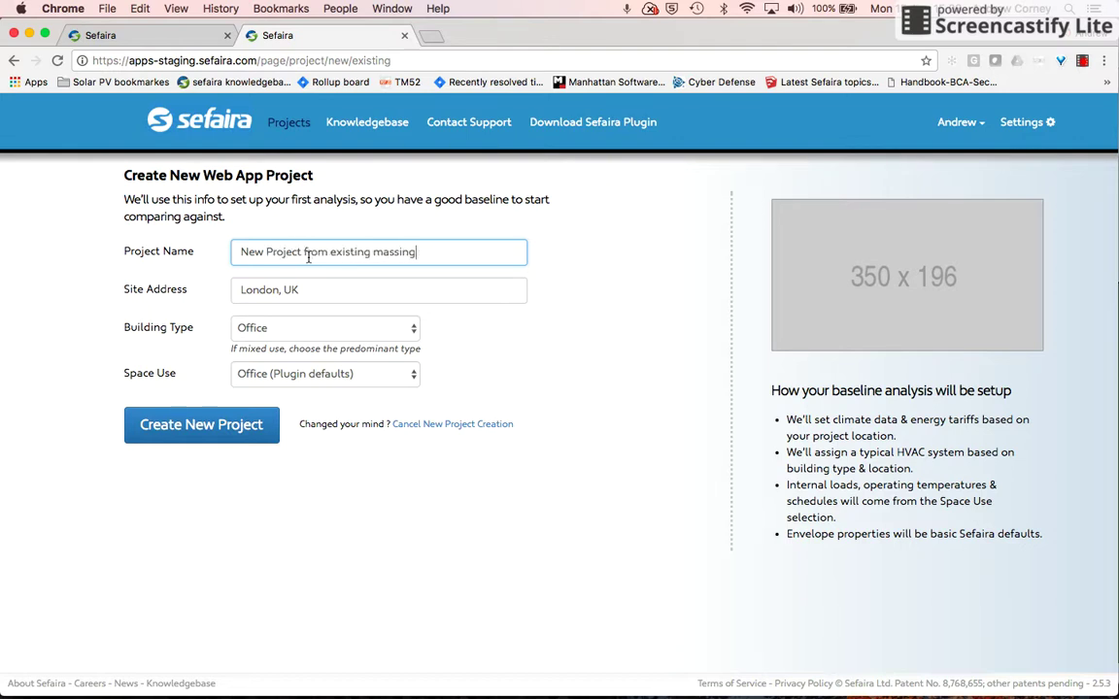
left_click(195, 427)
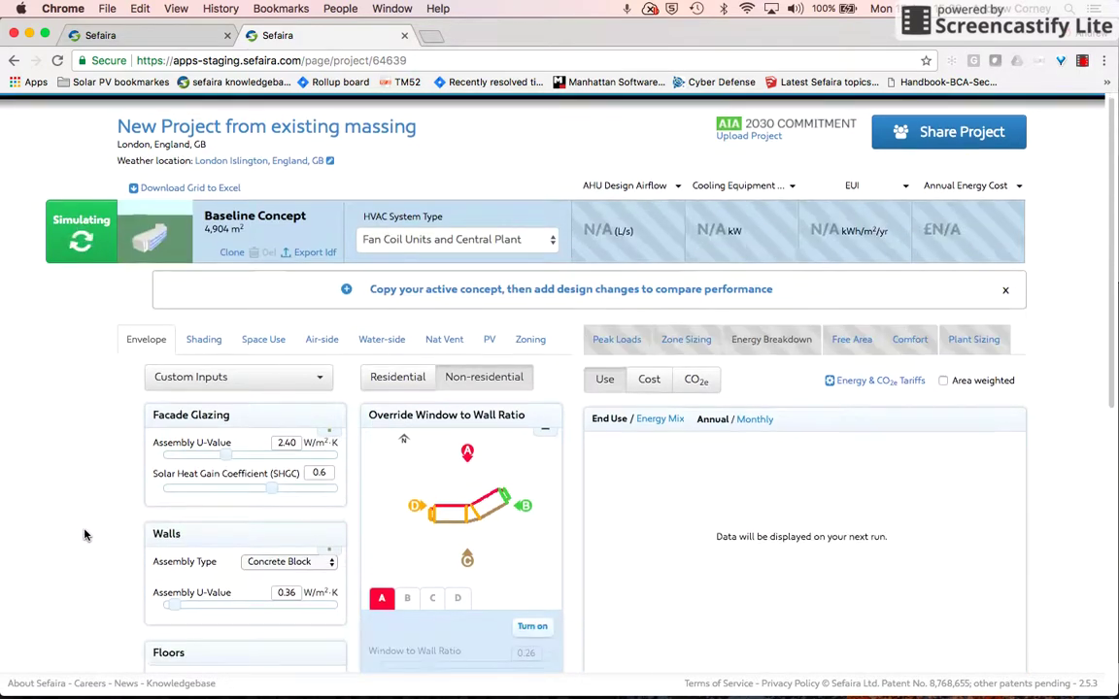
Examine the new project's baseline concept, its envelope inputs and the ASHRAE 90.1 and CIBSE envelope presets.
scroll(84, 534, "down", 2)
scroll(83, 534, "down", 1)
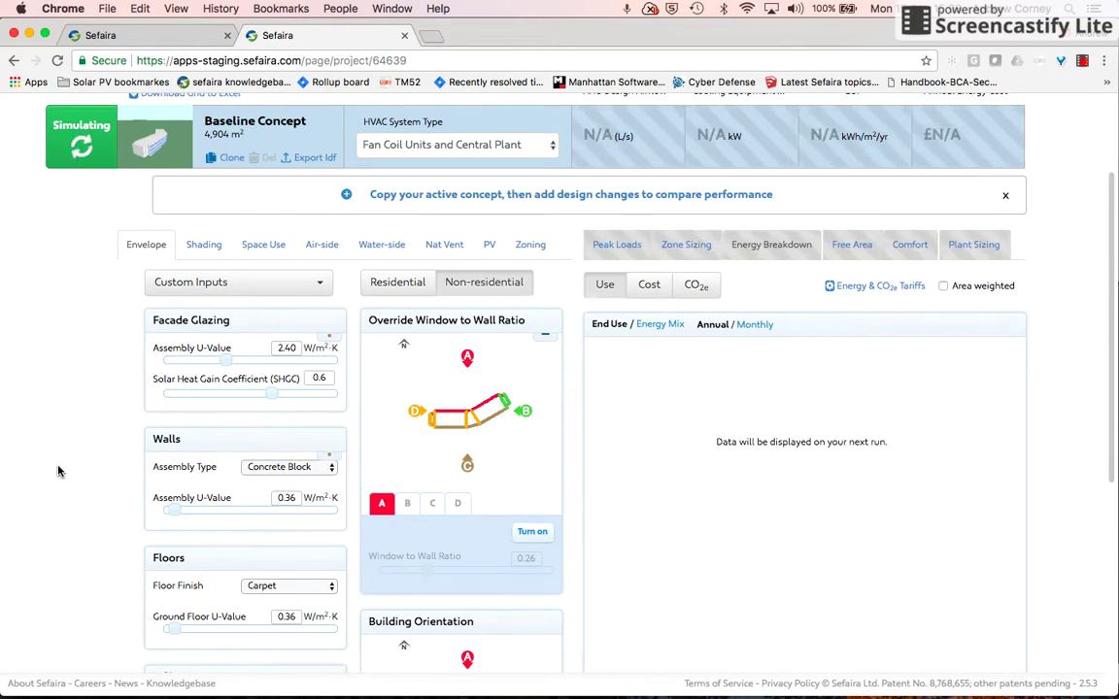
left_click(319, 287)
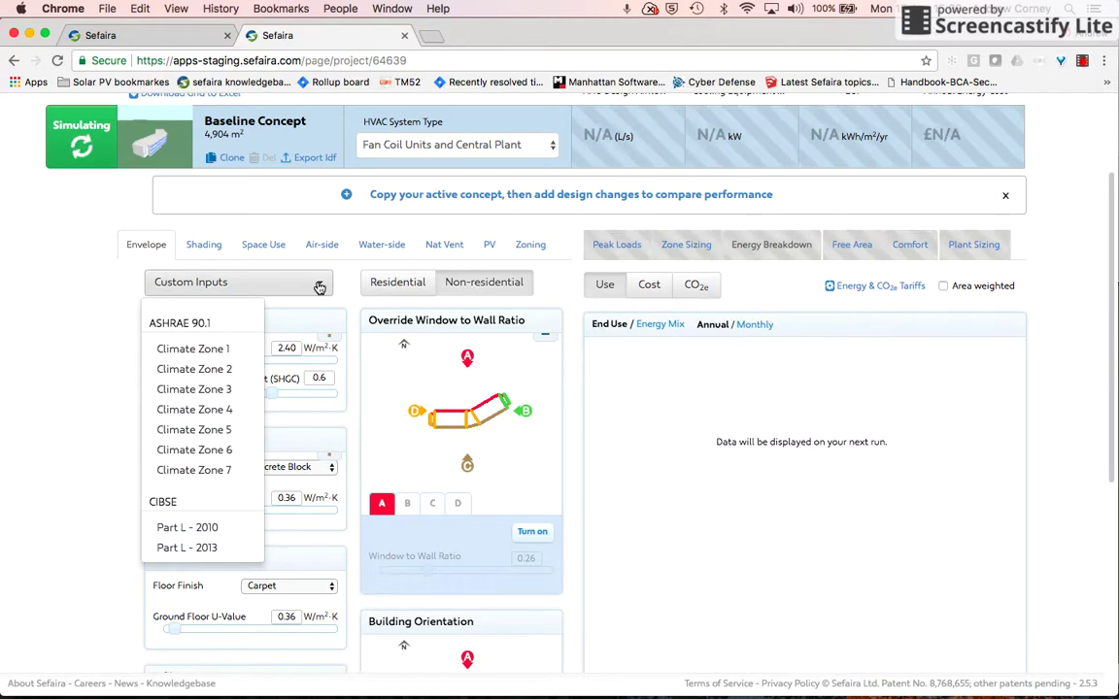
left_click(117, 282)
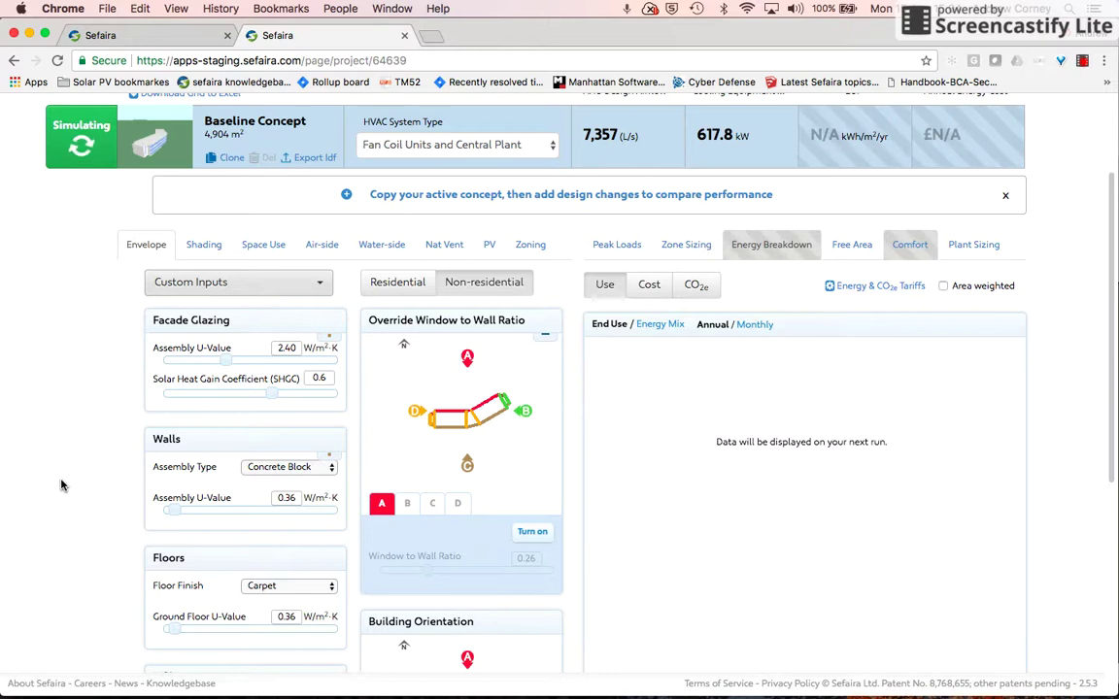
scroll(61, 485, "up", 1)
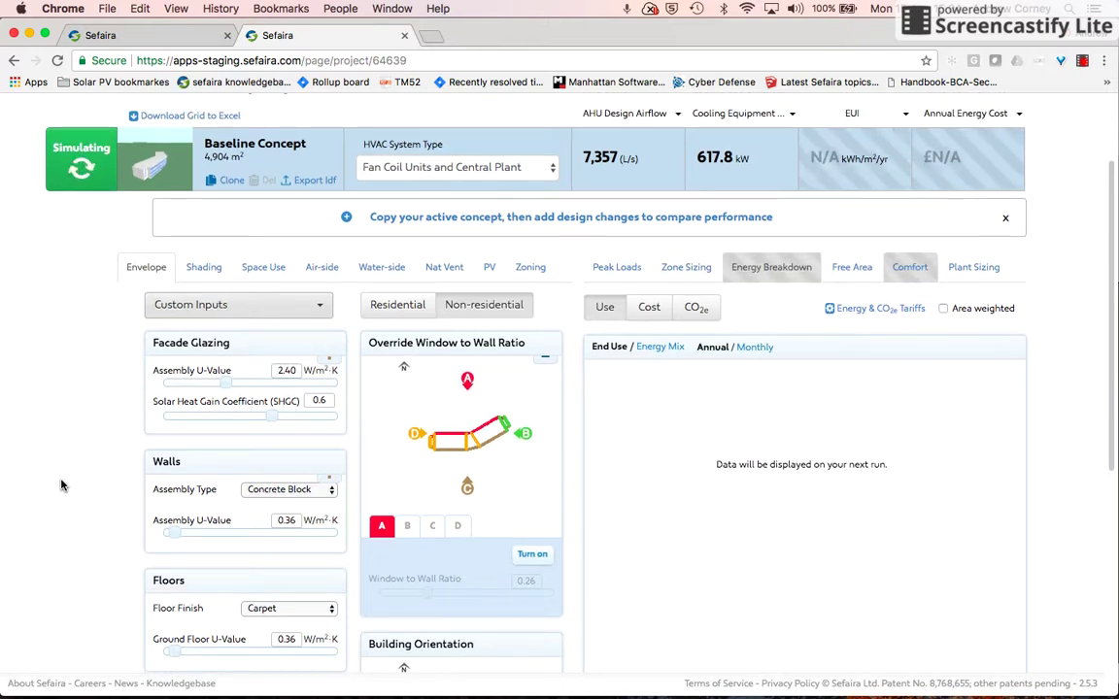
scroll(61, 486, "up", 3)
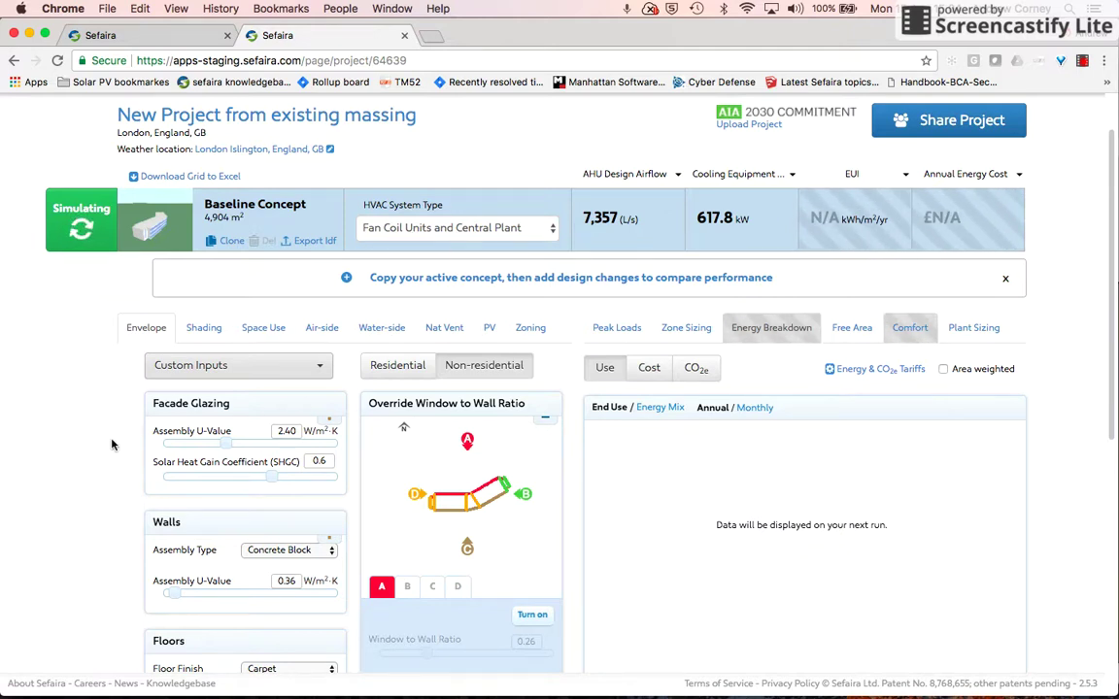
scroll(88, 497, "down", 1)
scroll(89, 497, "up", 3)
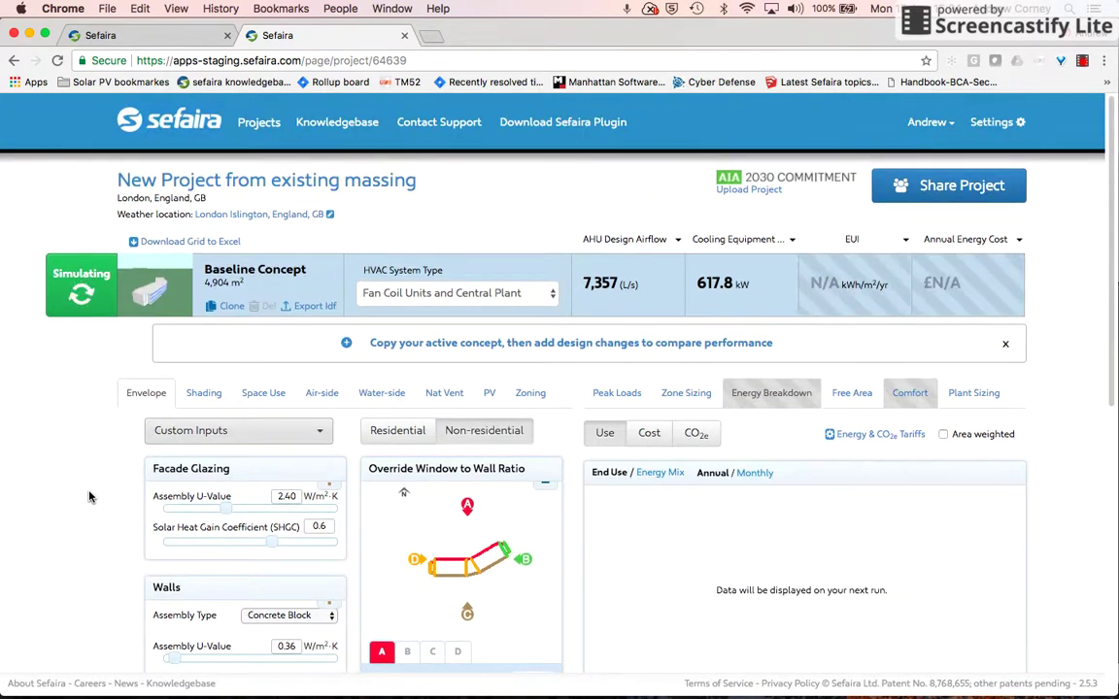
left_click(1085, 60)
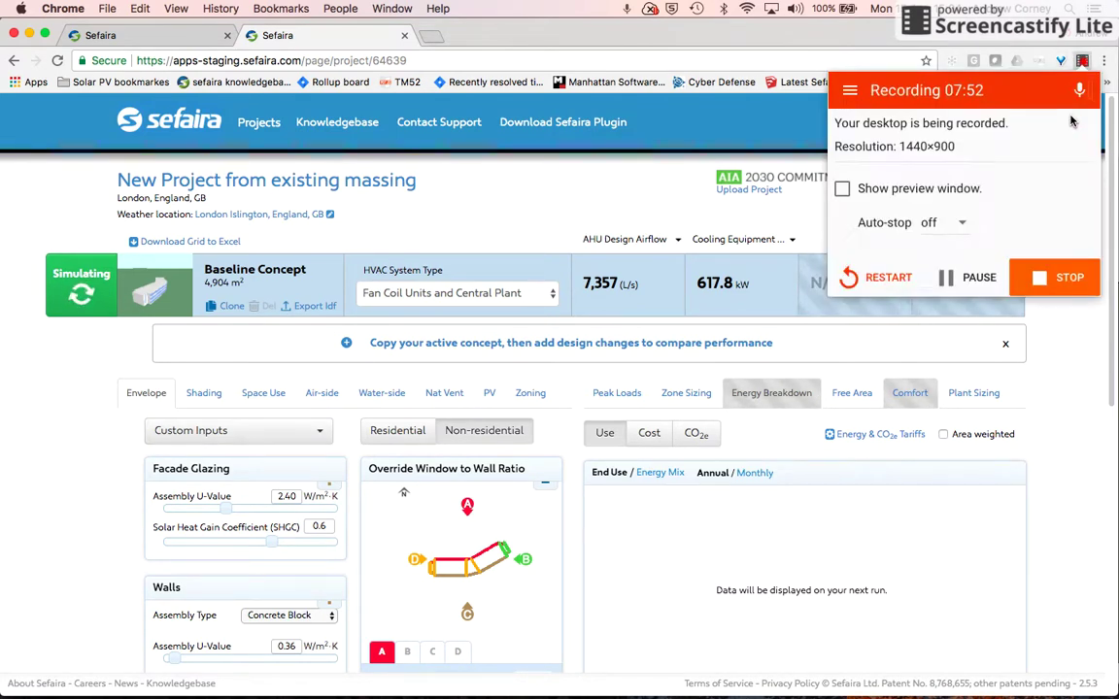